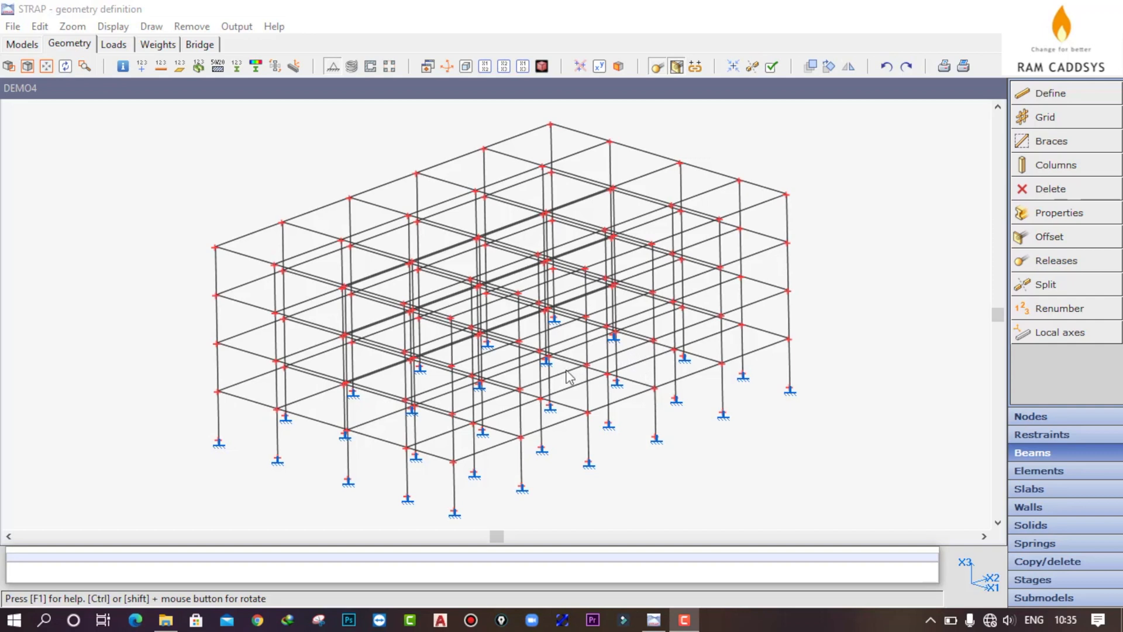
Start the loads definition for the frame model and create a new load case titled SW.
left_click(119, 47)
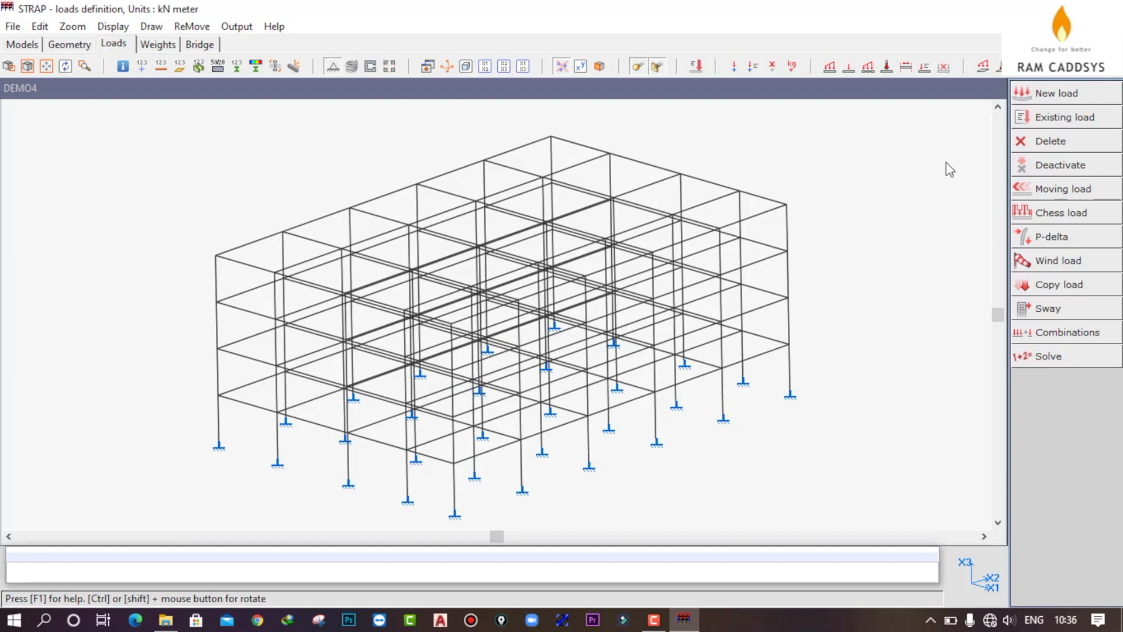
left_click(1055, 96)
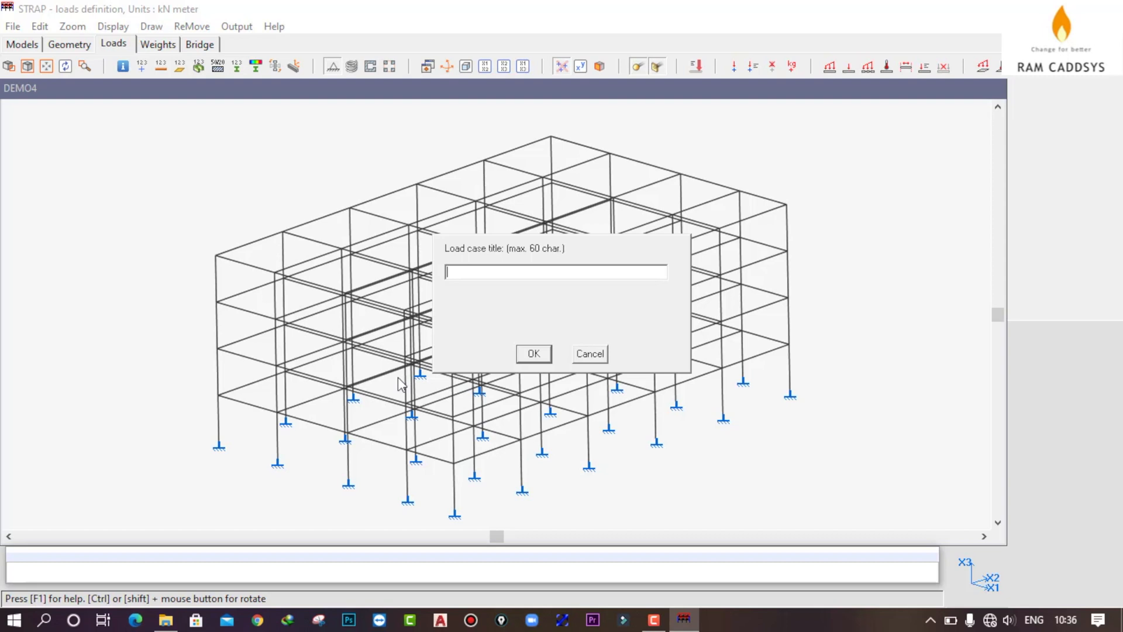
type("SW")
left_click(534, 354)
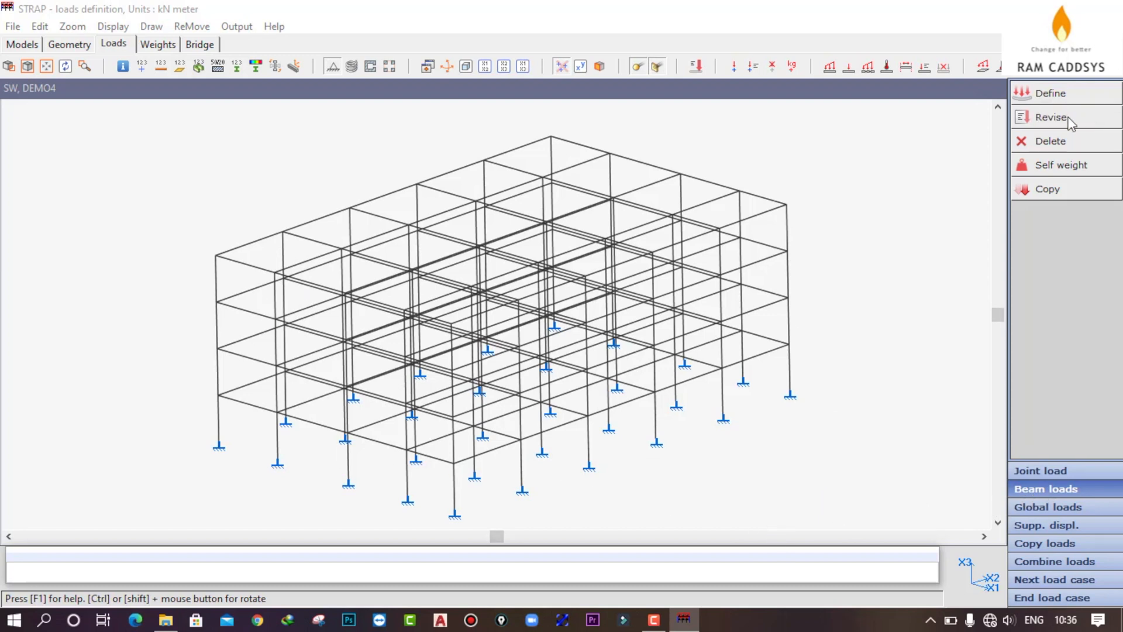
Apply beam self weight with factor -1 in the X3 direction to all beams of the frame, and end the load case.
left_click(1053, 94)
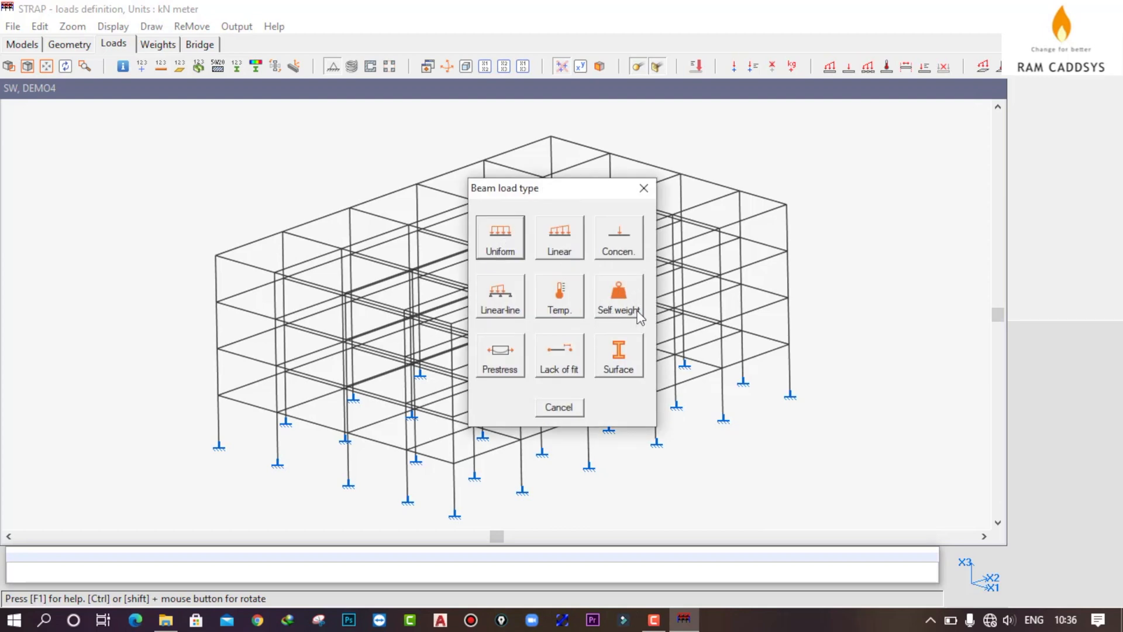
left_click(619, 309)
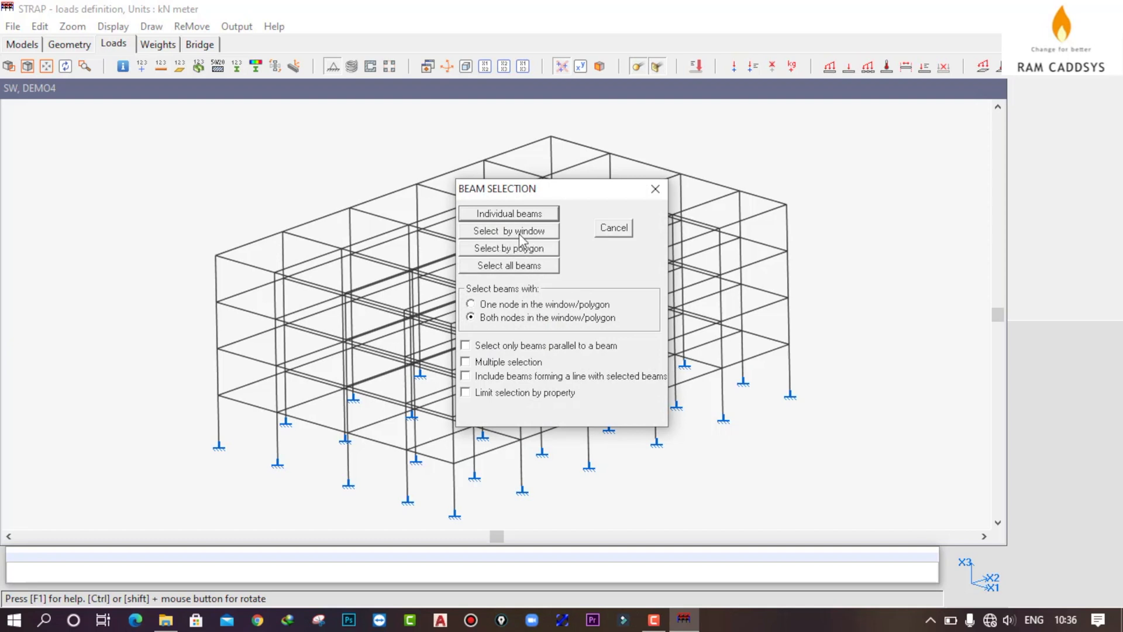
left_click(518, 234)
left_click(80, 134)
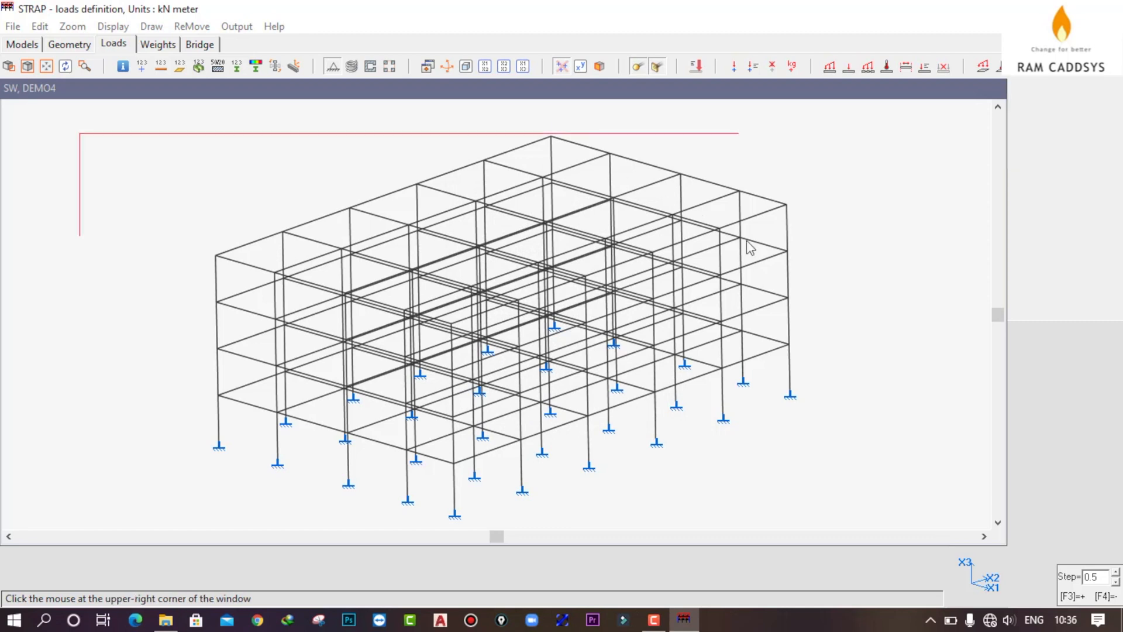
left_click(899, 534)
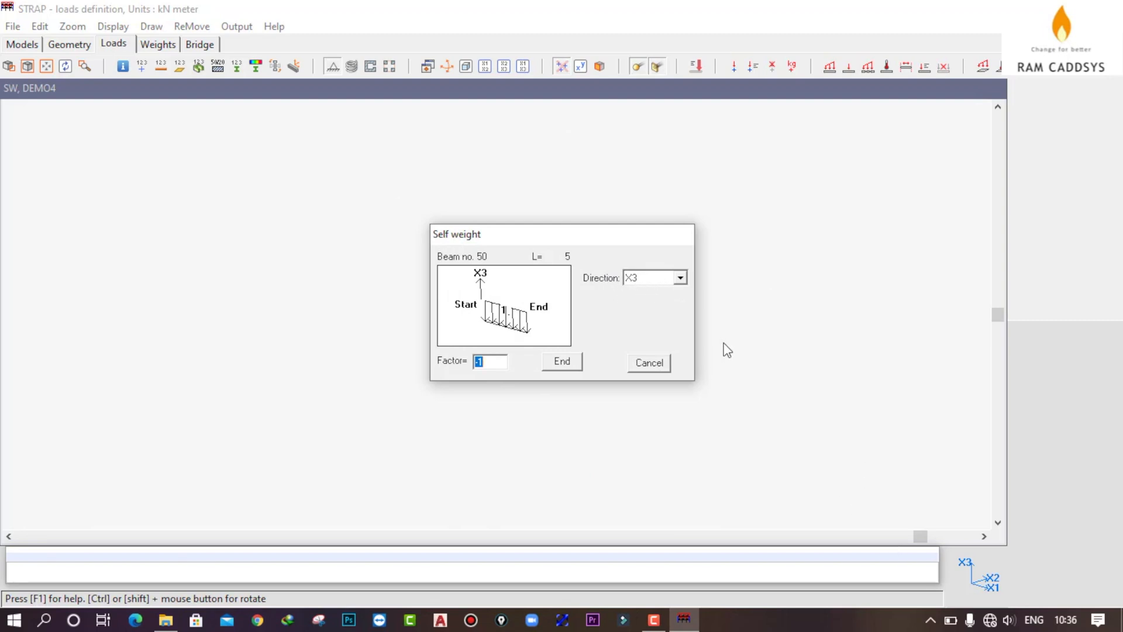
left_click(491, 362)
left_click(560, 363)
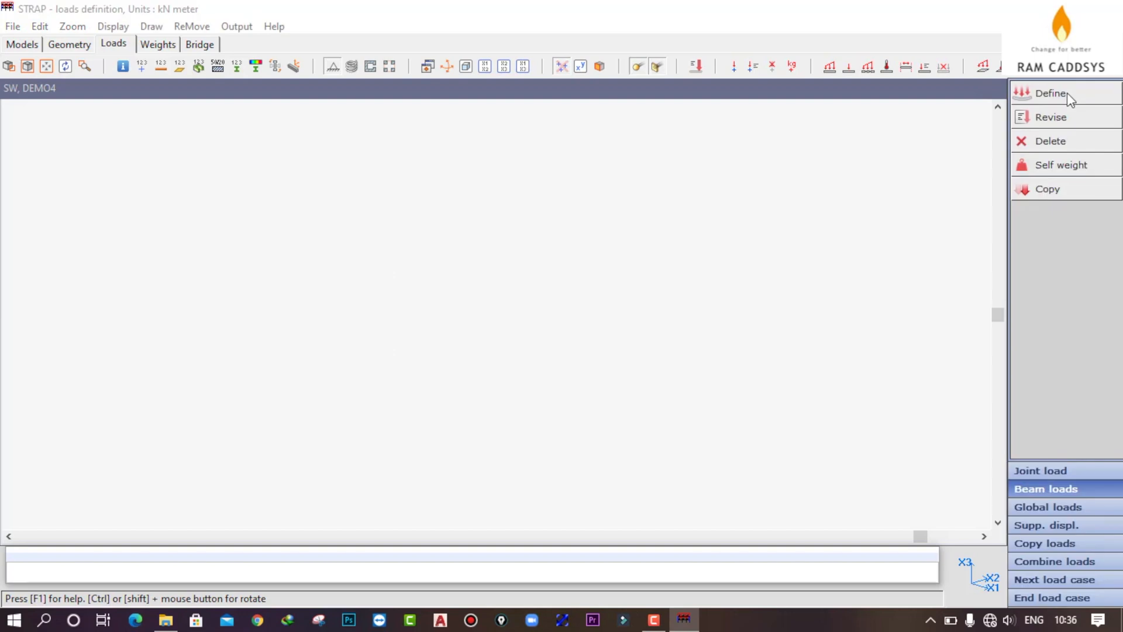
left_click(28, 65)
middle_click_drag(439, 358, 483, 334)
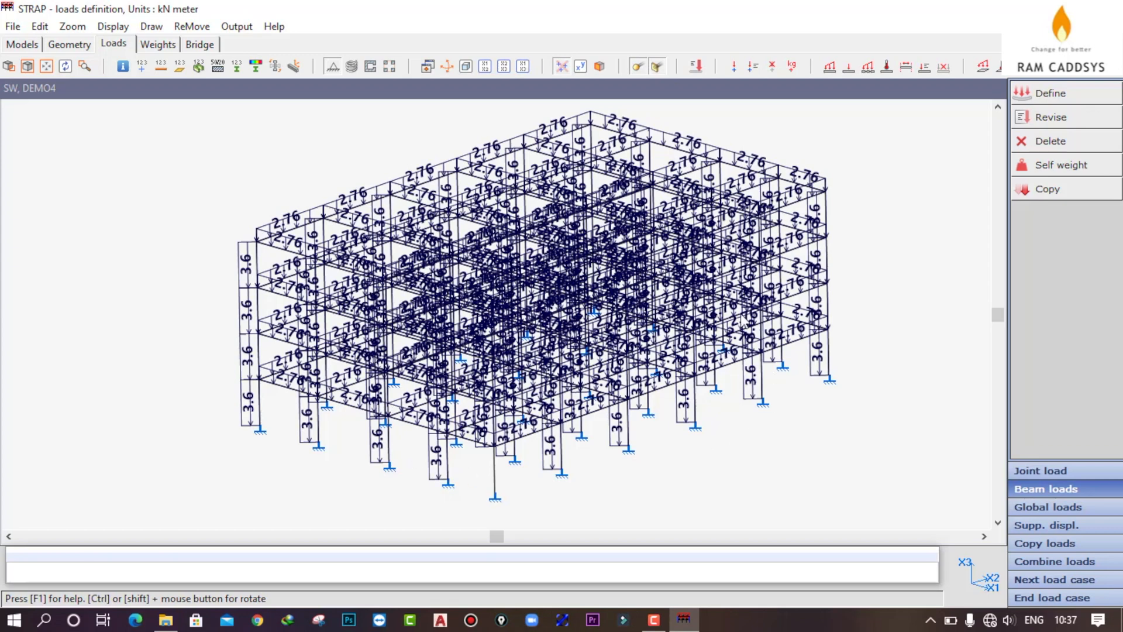
left_click(1046, 600)
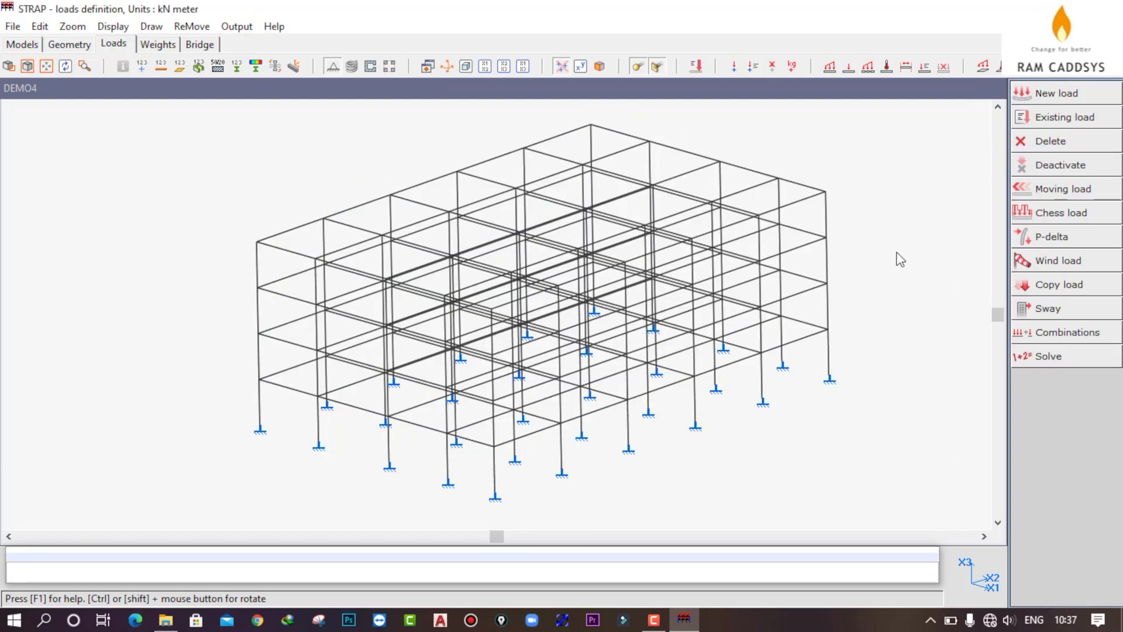
Create a second load case titled DL.
middle_click_drag(894, 257, 877, 278)
middle_click_drag(775, 317, 774, 284)
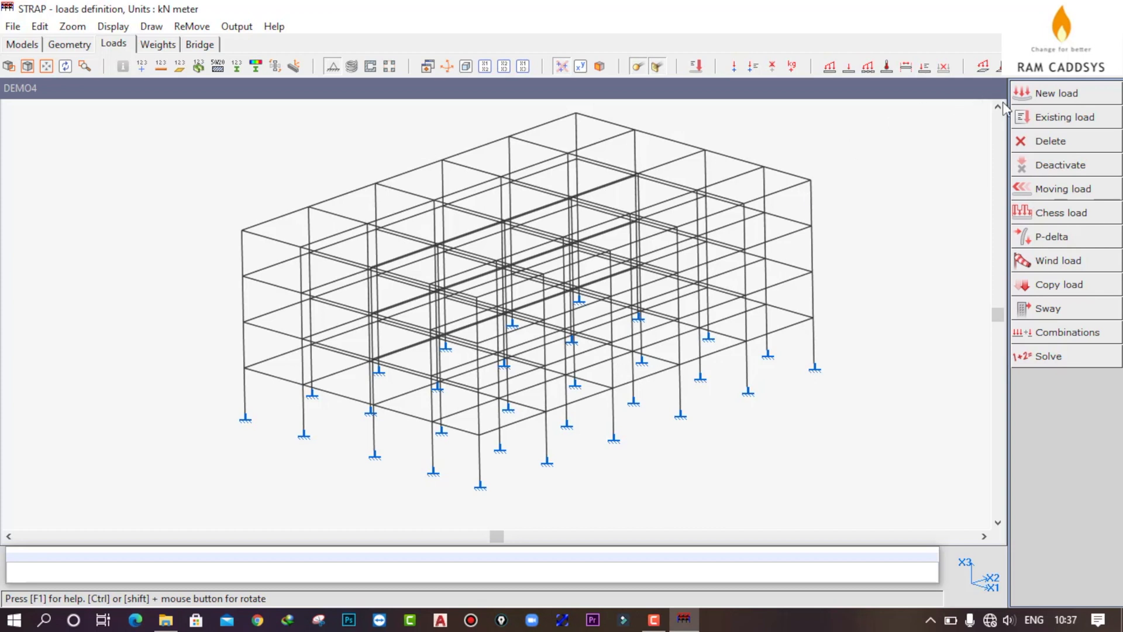
left_click(1056, 94)
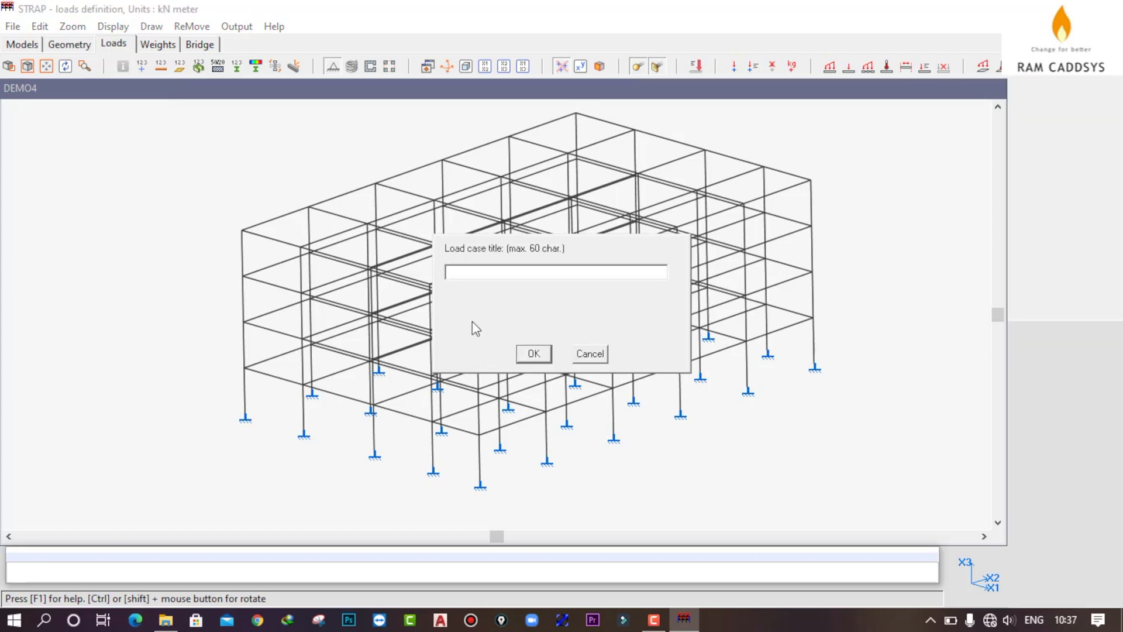
type("DL")
left_click(534, 354)
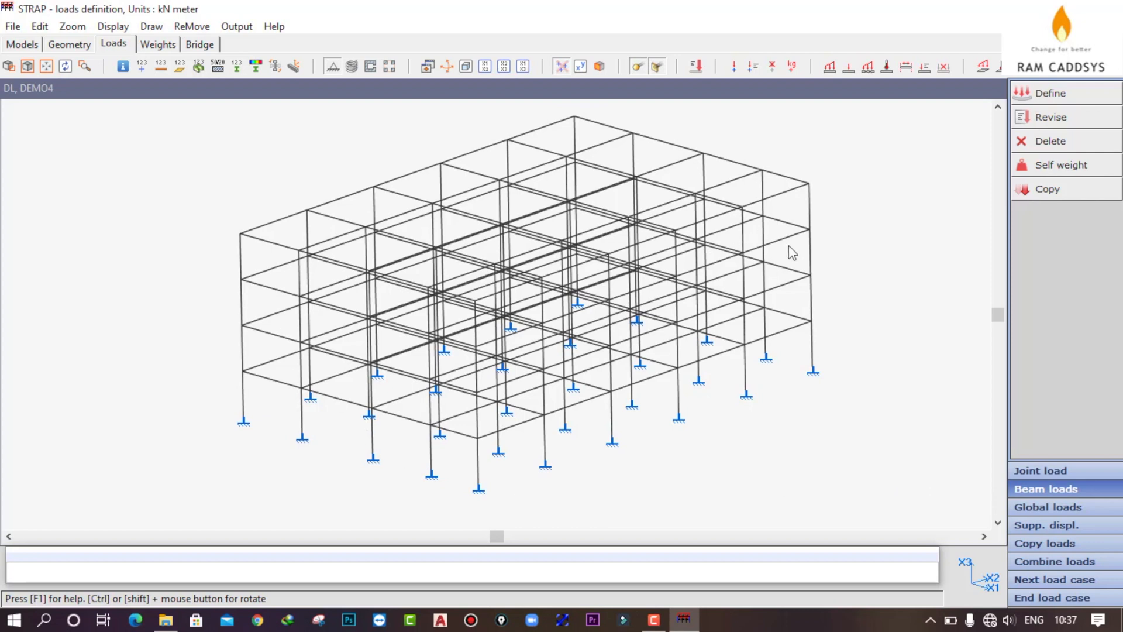
Switch to global loads, display only the 3.00 level, and show it in the X1-X2 plan view.
left_click(1043, 508)
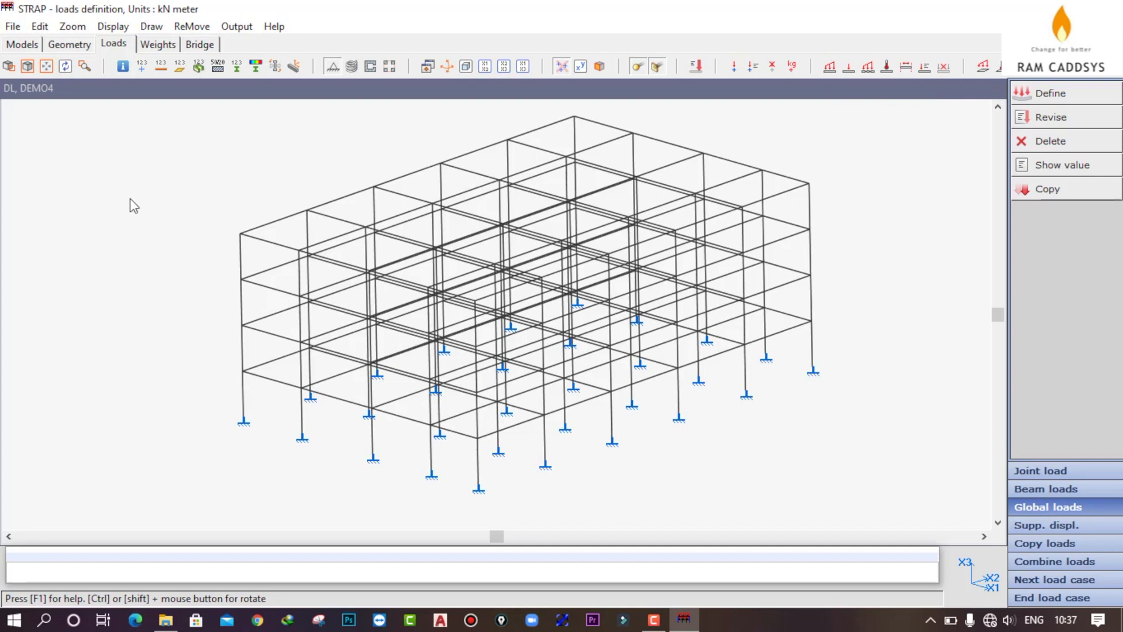
left_click(188, 28)
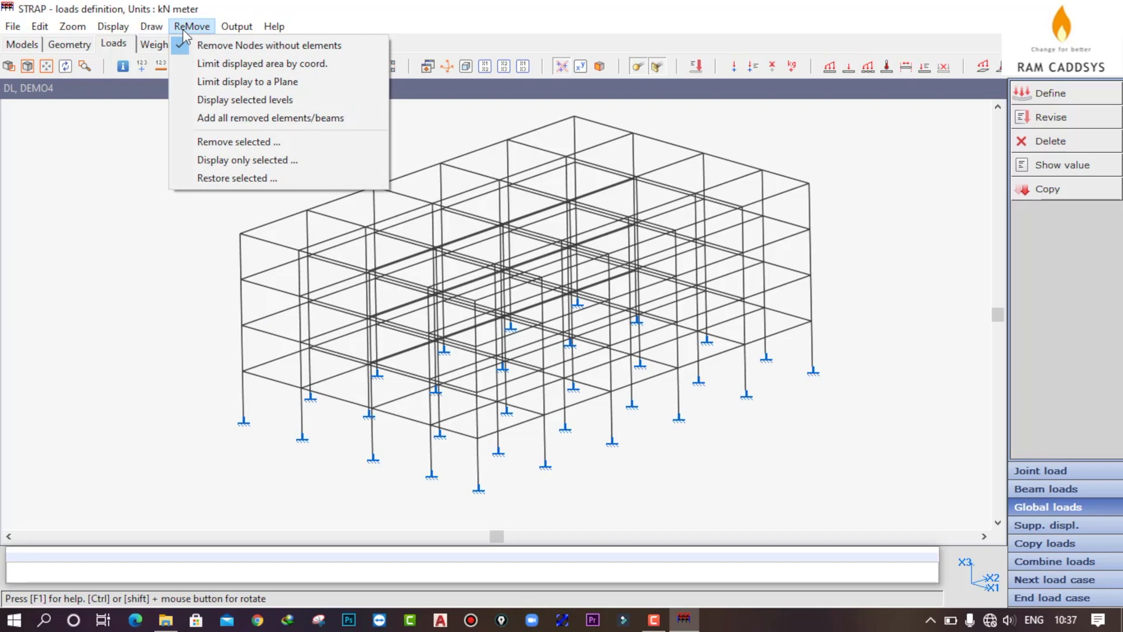
left_click(214, 100)
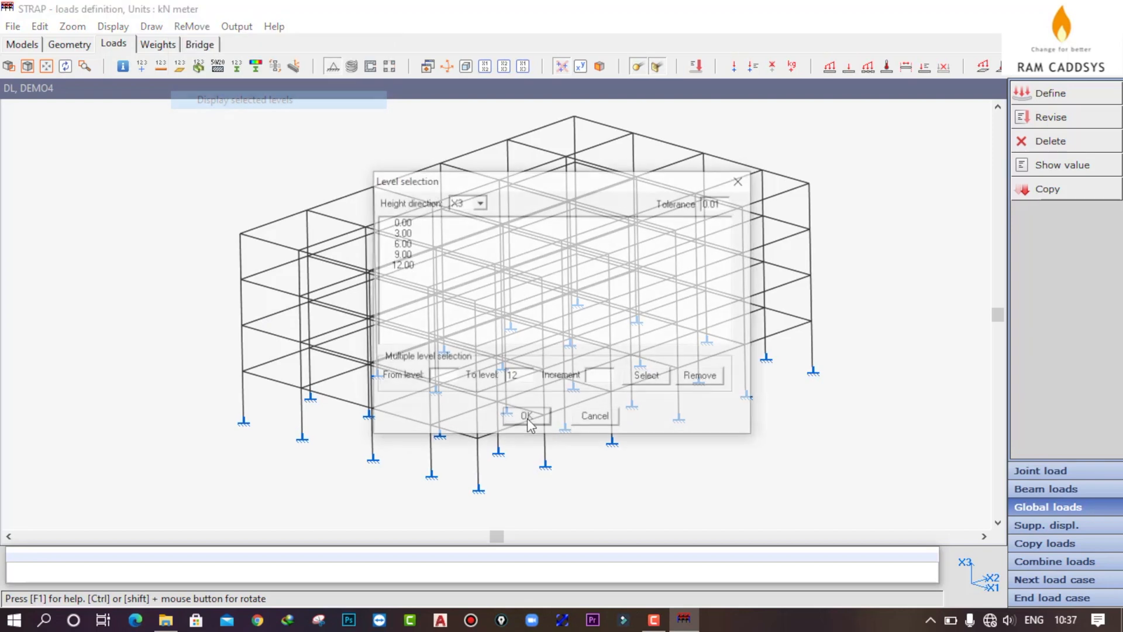
left_click(400, 233)
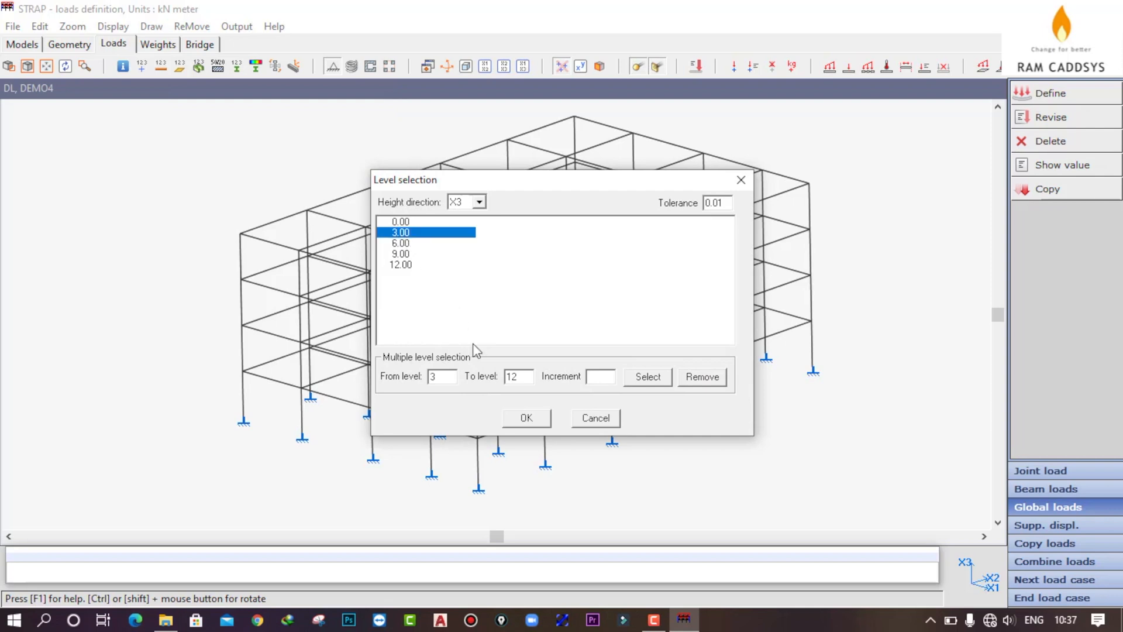
left_click(526, 417)
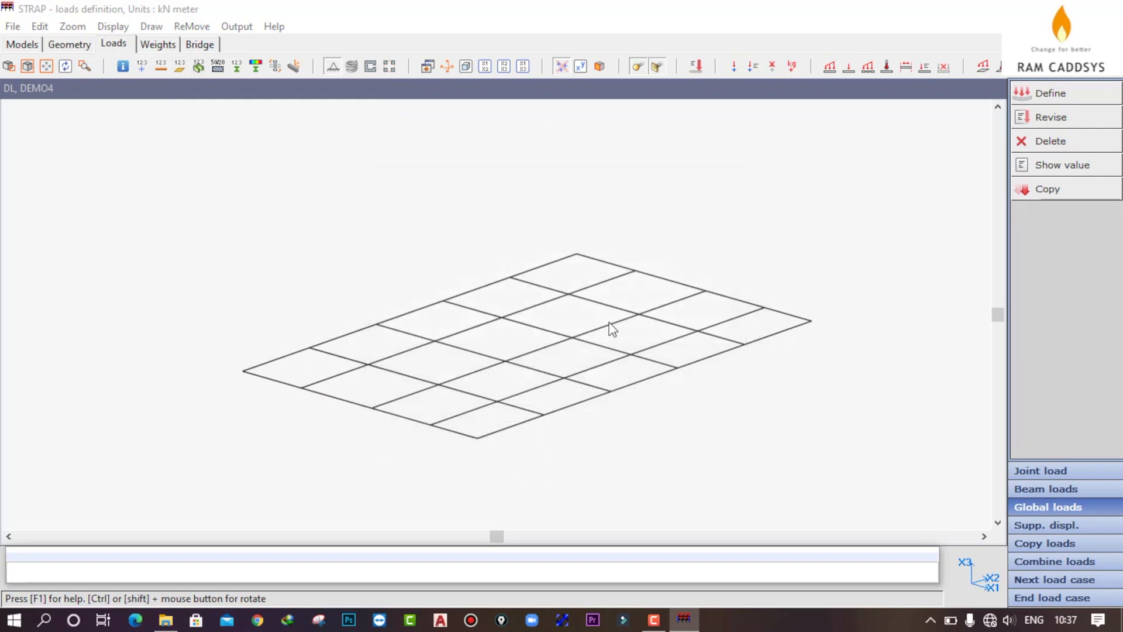
left_click(485, 65)
scroll(551, 310, "down", 1)
middle_click_drag(468, 226, 536, 417)
scroll(509, 353, "down", 1)
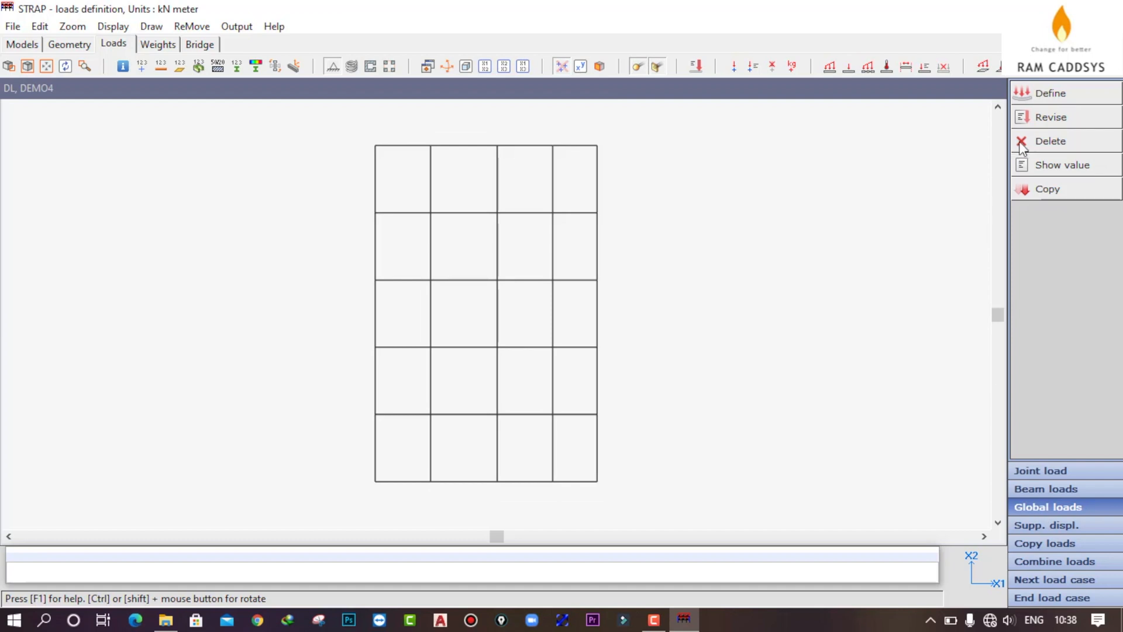
Define a global area load of -4.2 kN/m² in the Global X3 direction, applied as a beam load.
left_click(1053, 95)
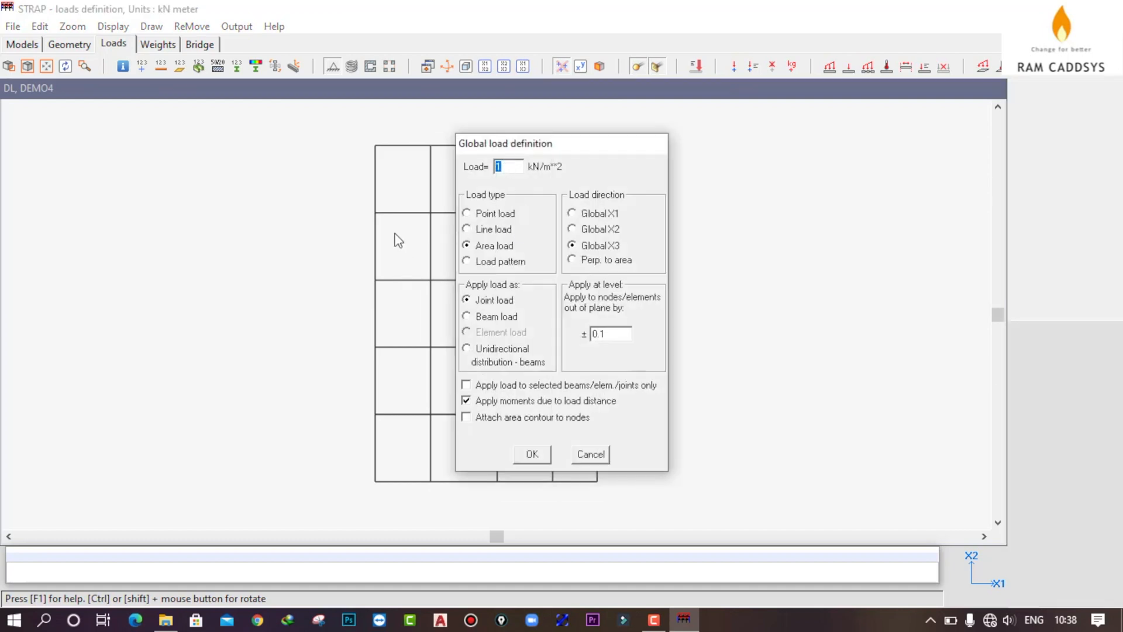
left_click_drag(484, 149, 668, 136)
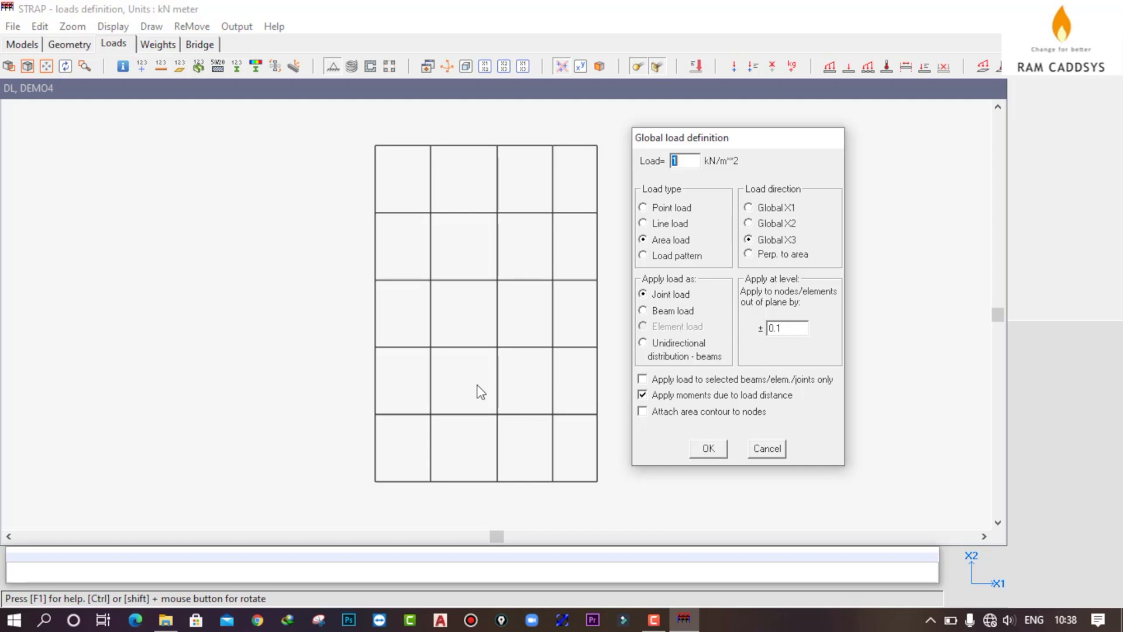
key("BackSpace")
type("-4.2")
left_click(644, 311)
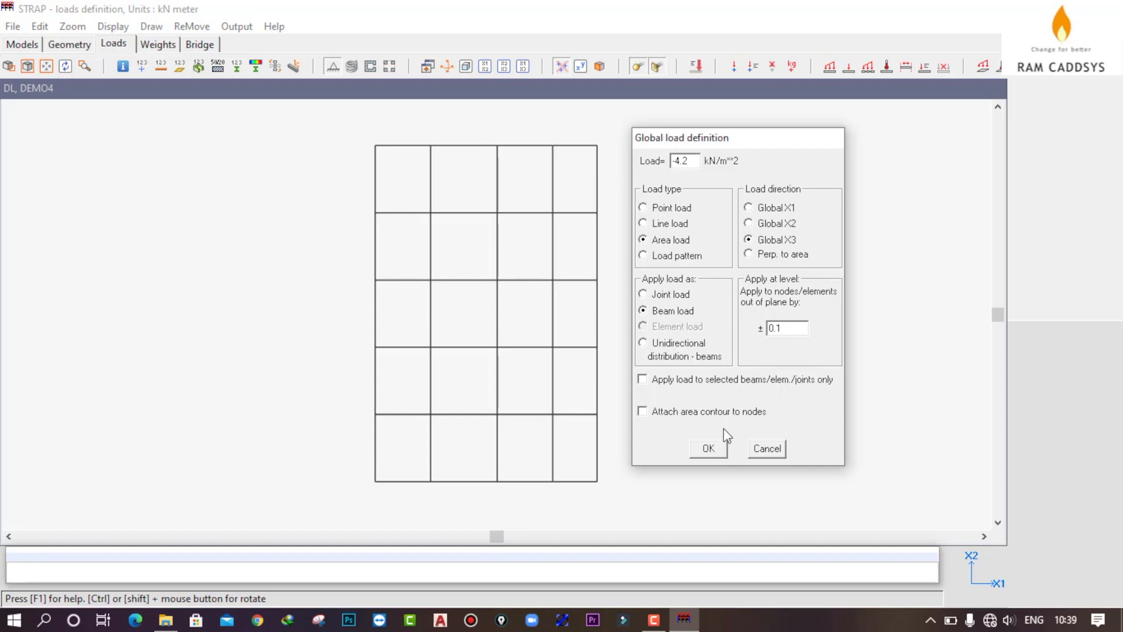
left_click(708, 449)
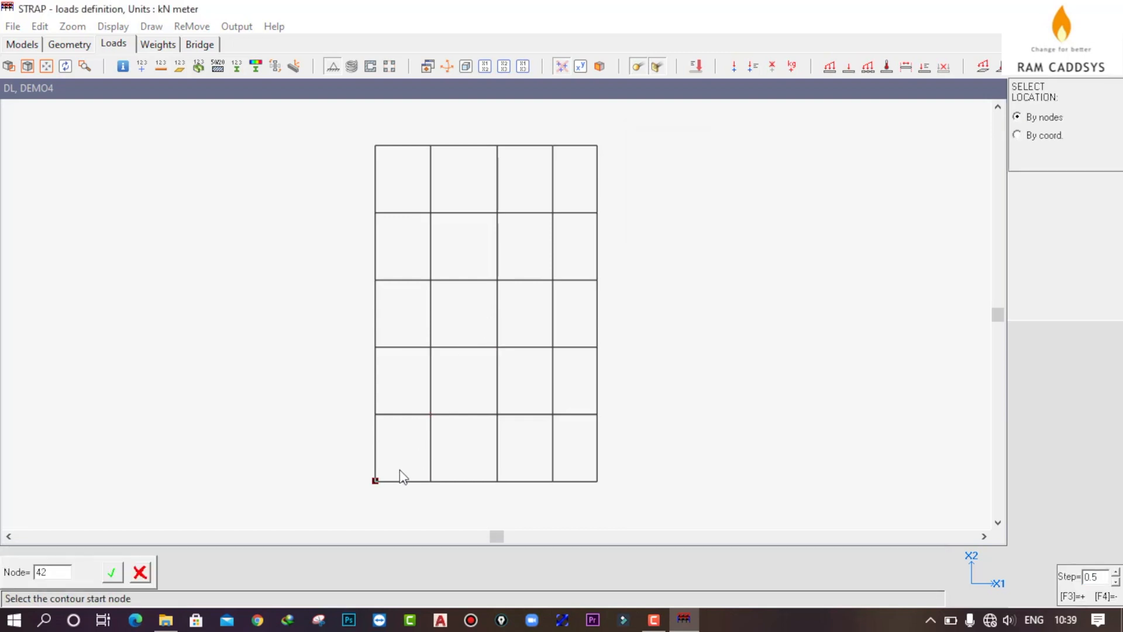
Outline the load area through the floor's four outer corner nodes, closing at the start node, and view it in isometric.
left_click(381, 499)
left_click(595, 479)
left_click(598, 166)
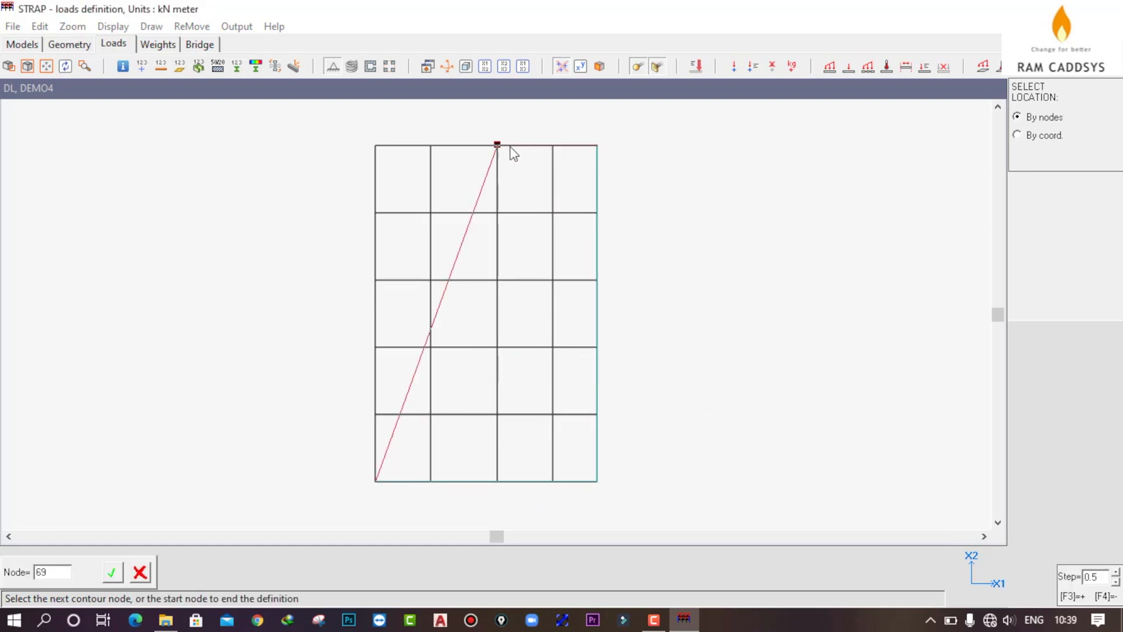
left_click(385, 163)
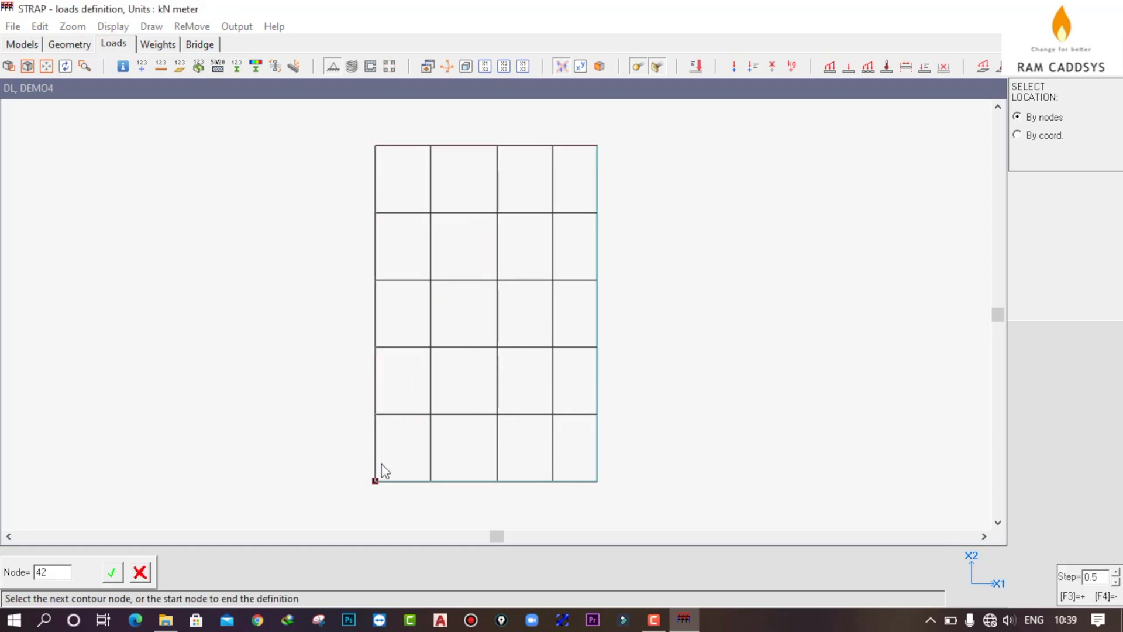
left_click(381, 482)
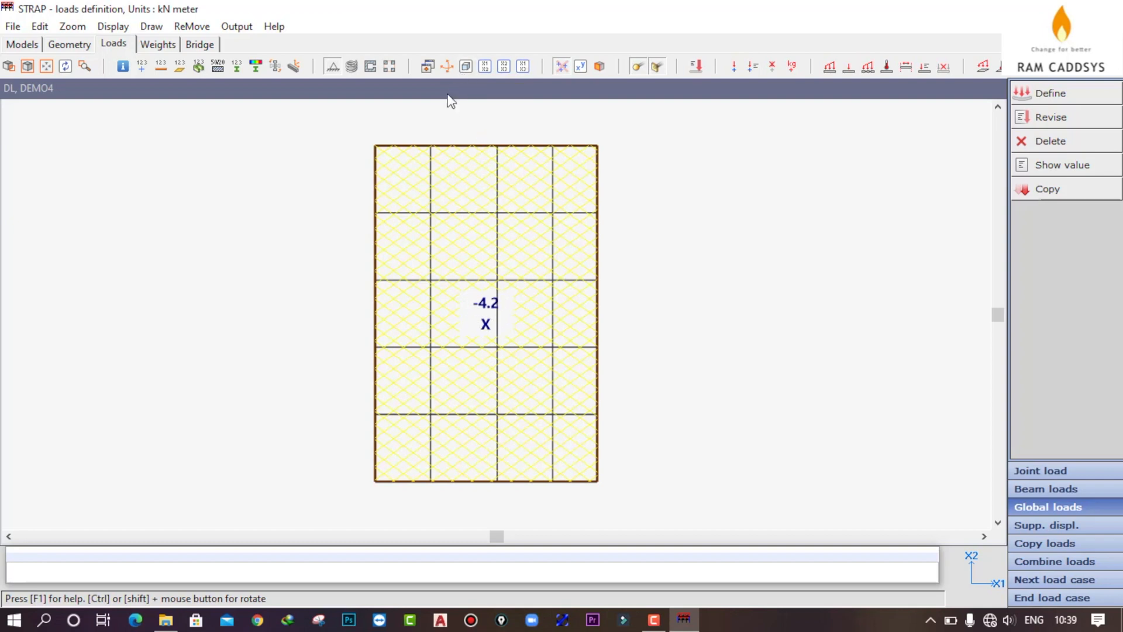
left_click(465, 67)
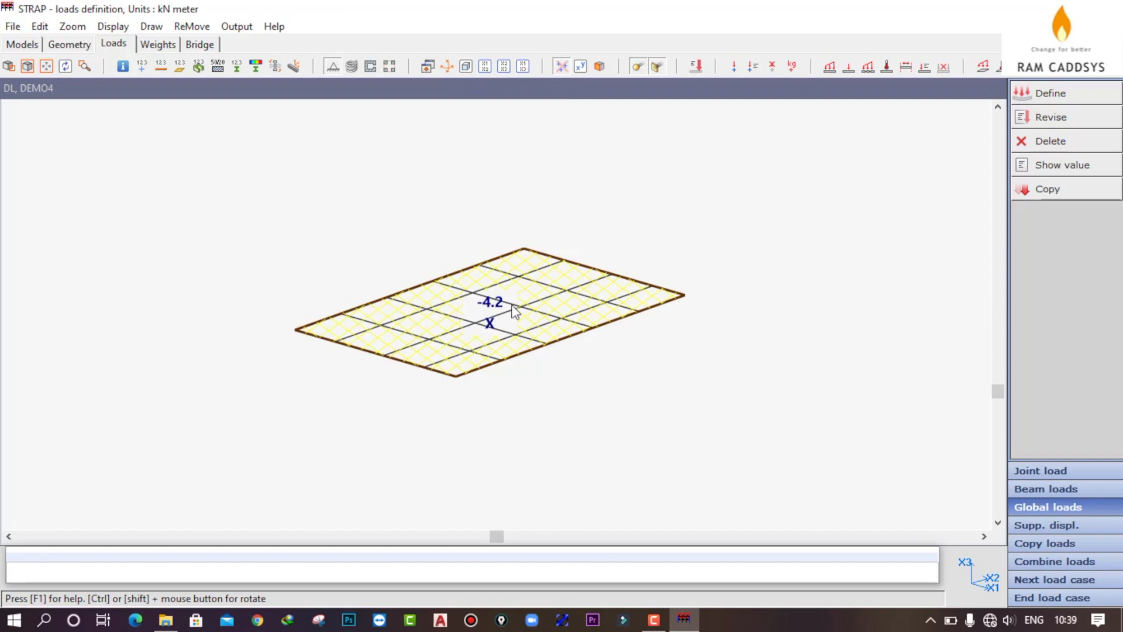
scroll(512, 302, "up", 3)
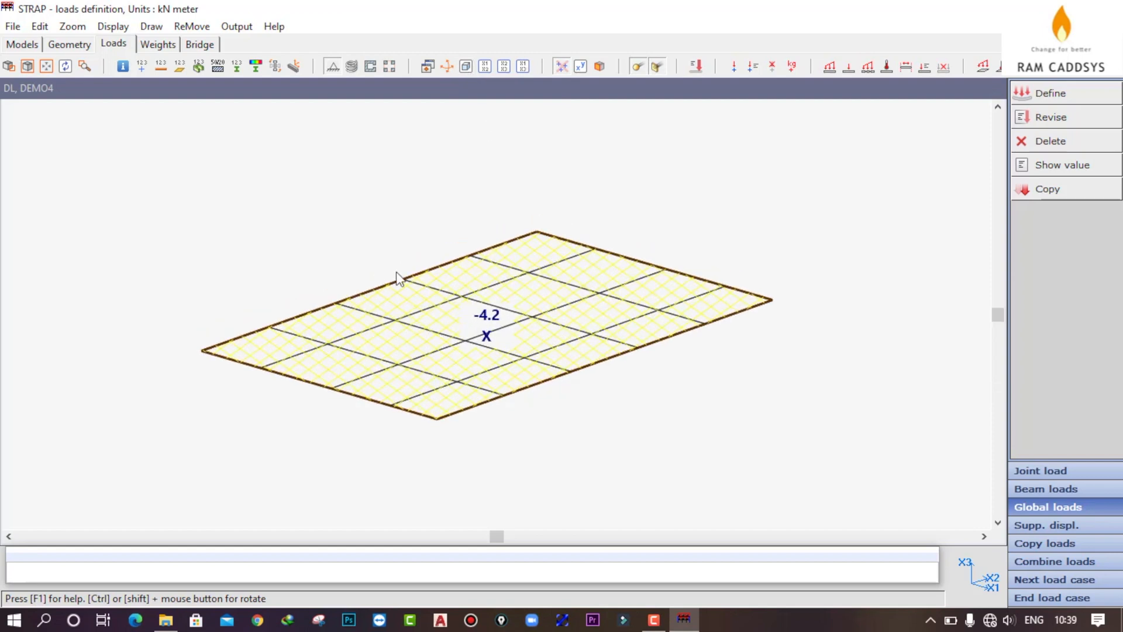
left_click(27, 66)
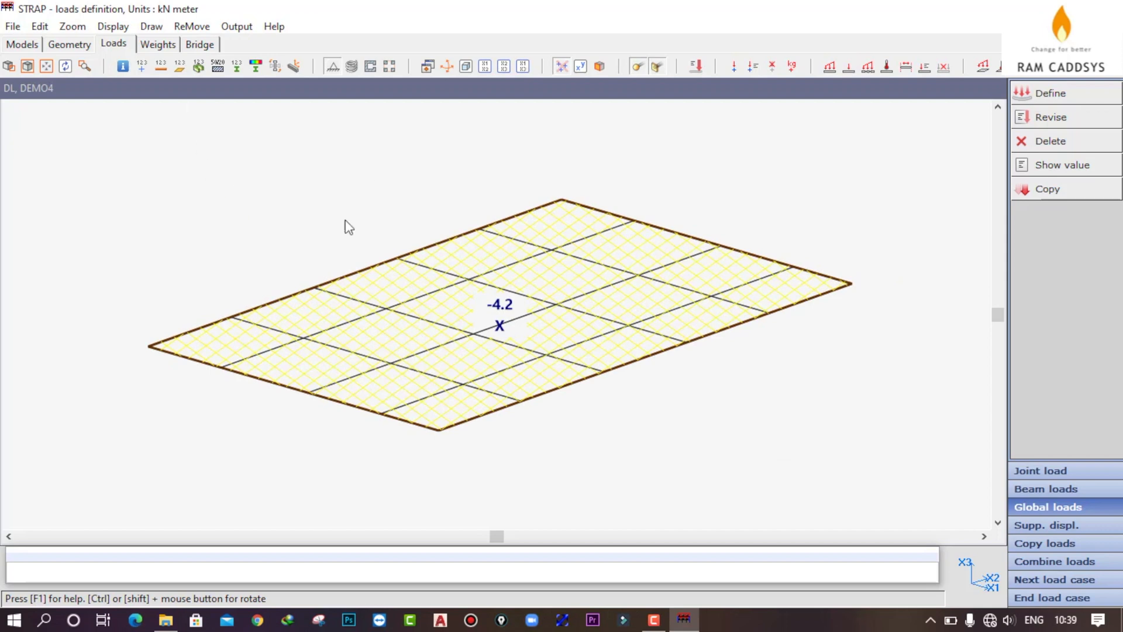
left_click(193, 27)
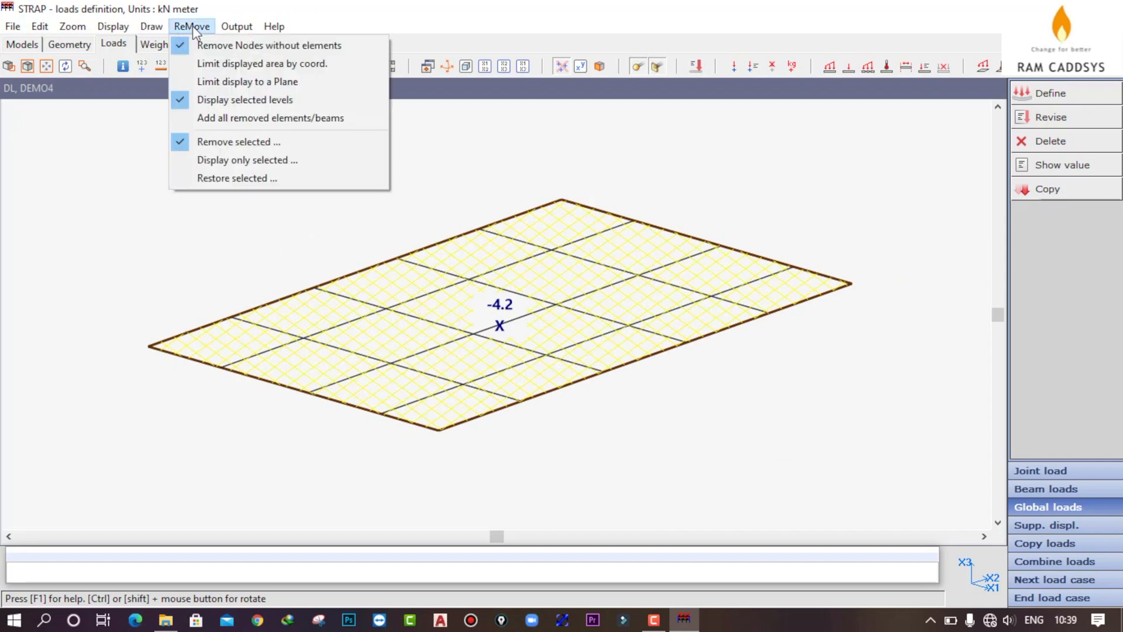
left_click(193, 142)
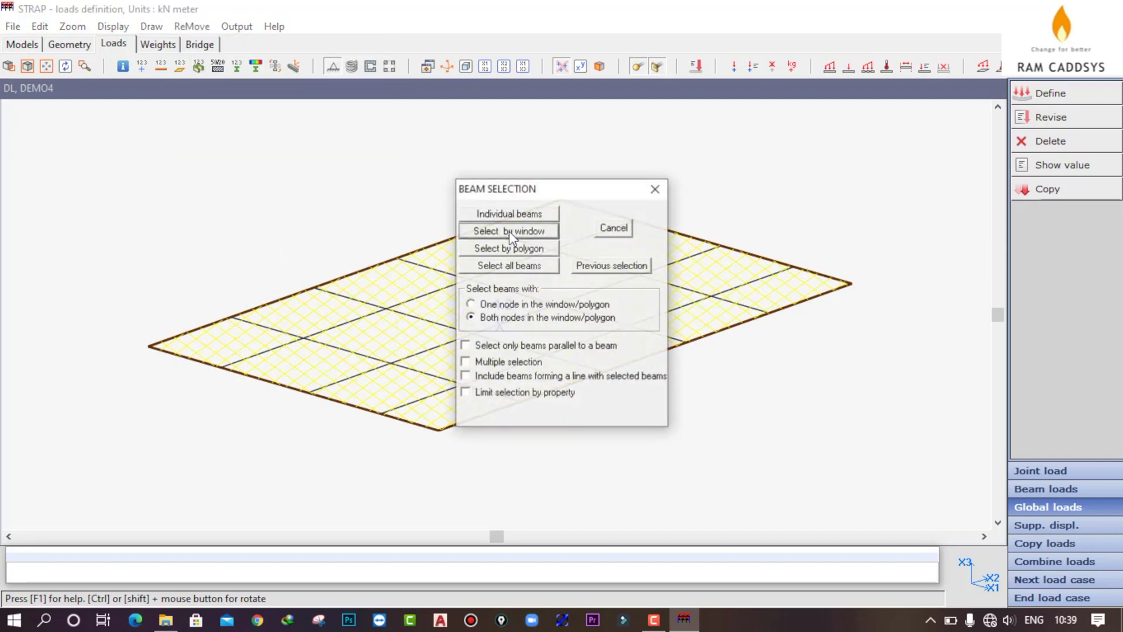
left_click(614, 227)
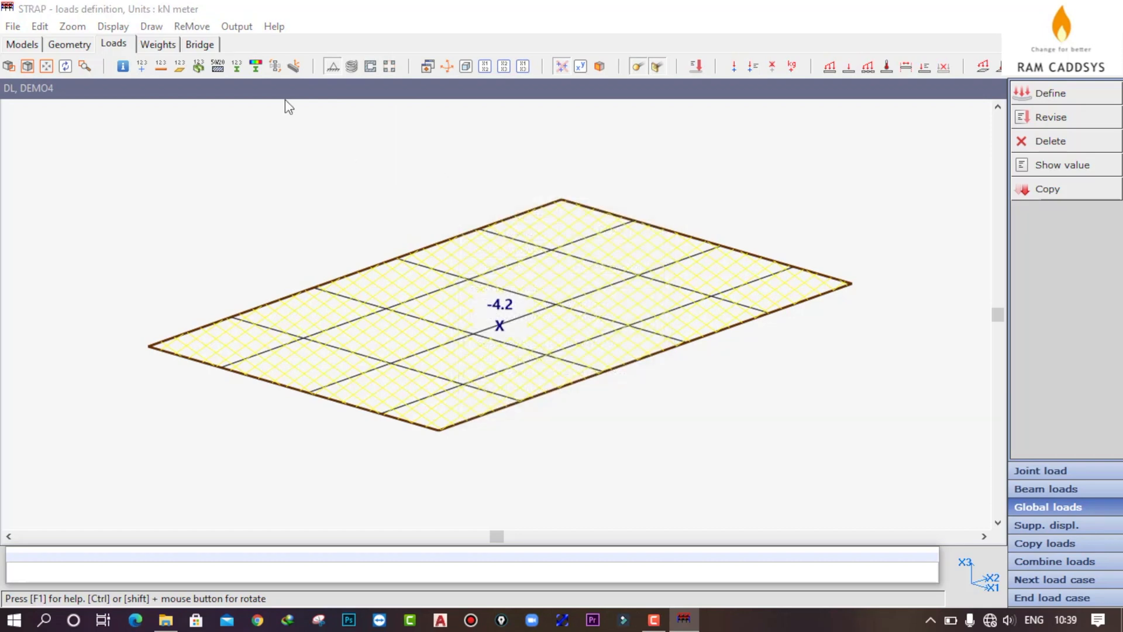
Clear the 3.00 level from the level selection to display the complete frame again.
left_click(193, 27)
left_click(240, 101)
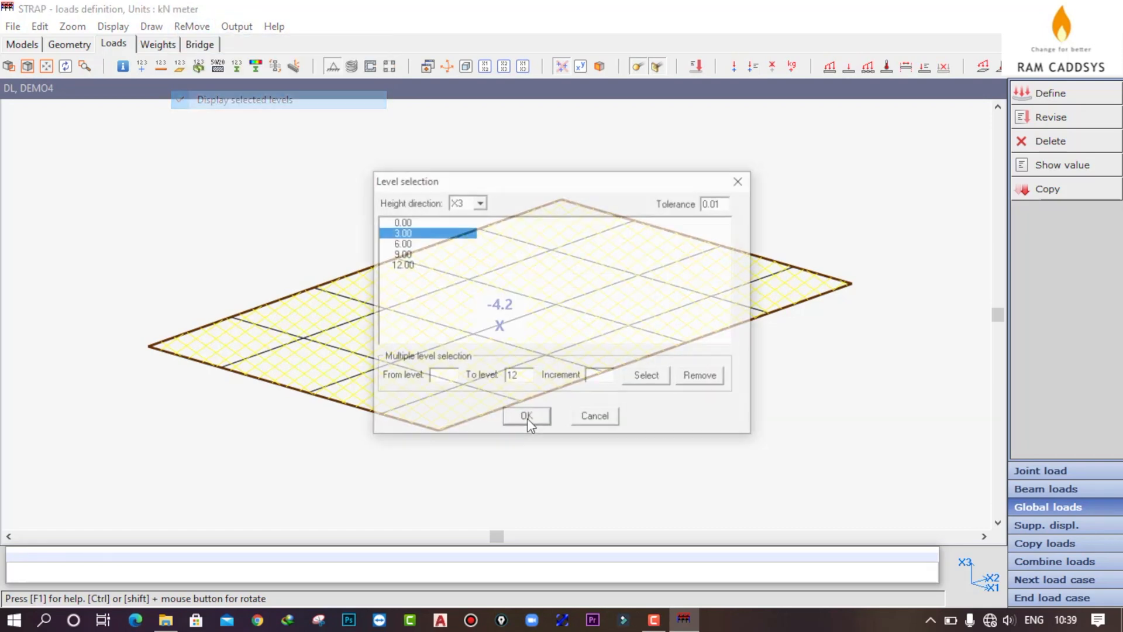
left_click(414, 234)
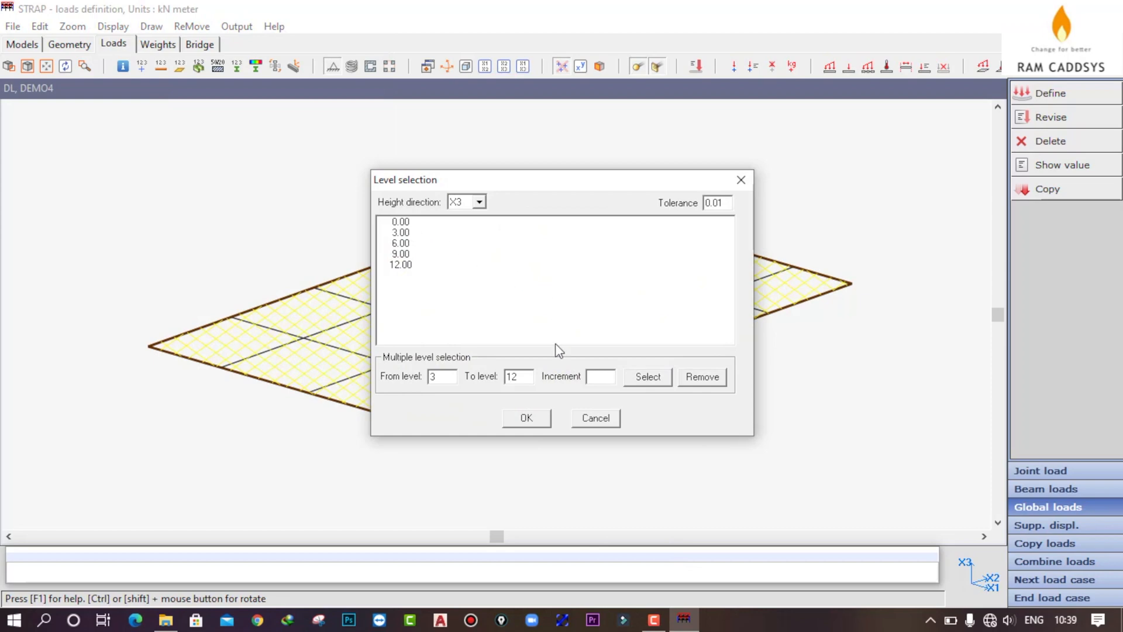
left_click_drag(468, 179, 567, 181)
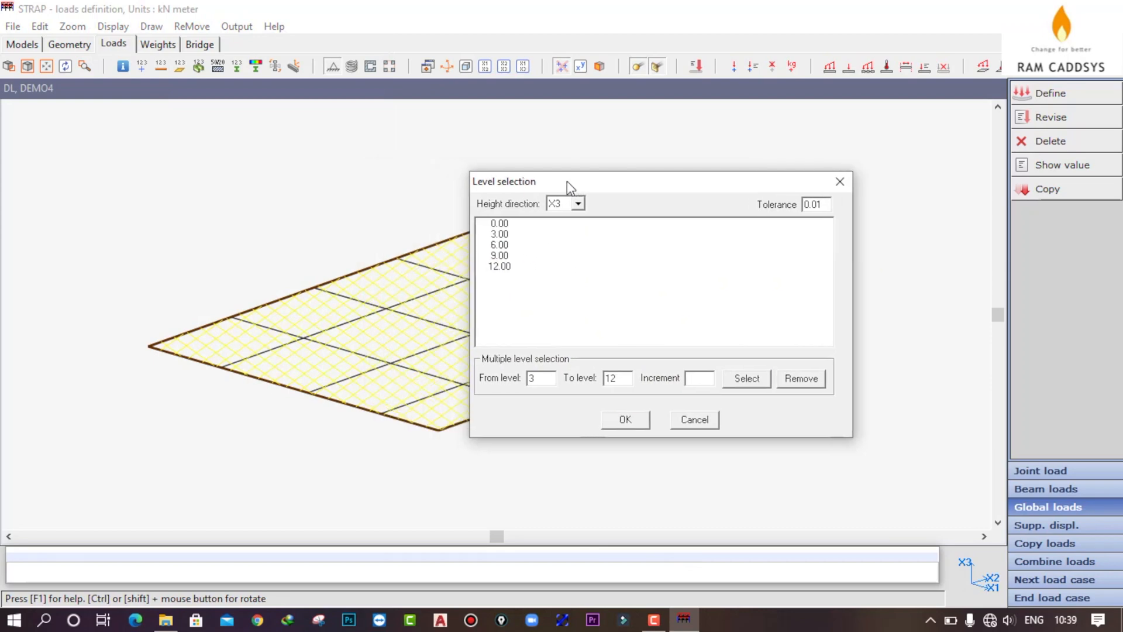
left_click(618, 420)
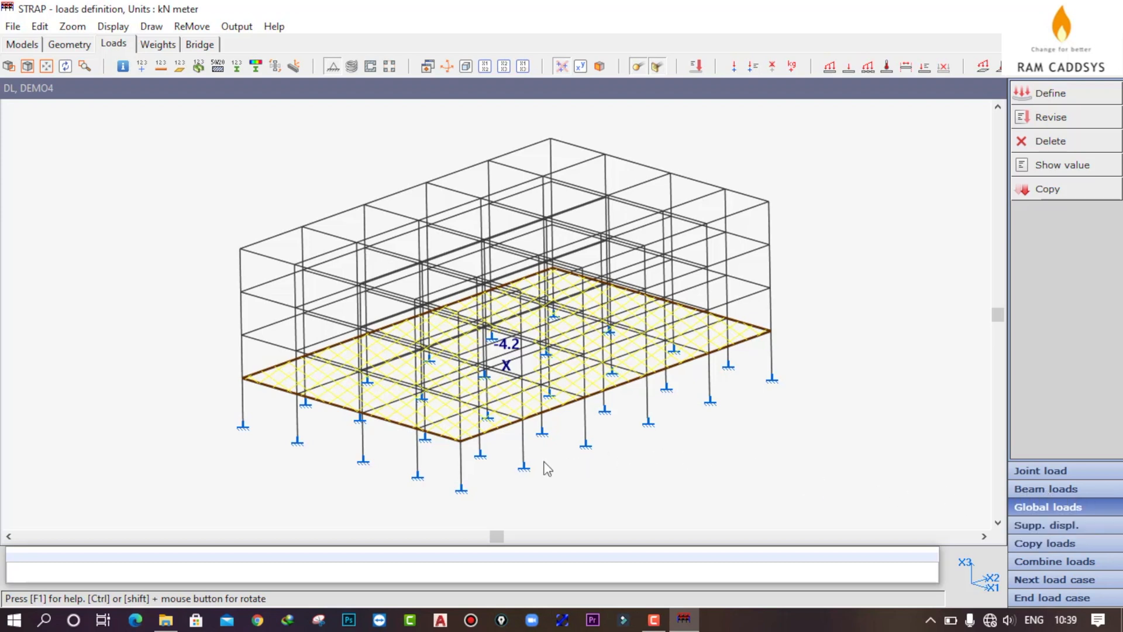
Start a uniform beam load and set the beam selection to individual beams with multiple selection enabled.
left_click(1042, 489)
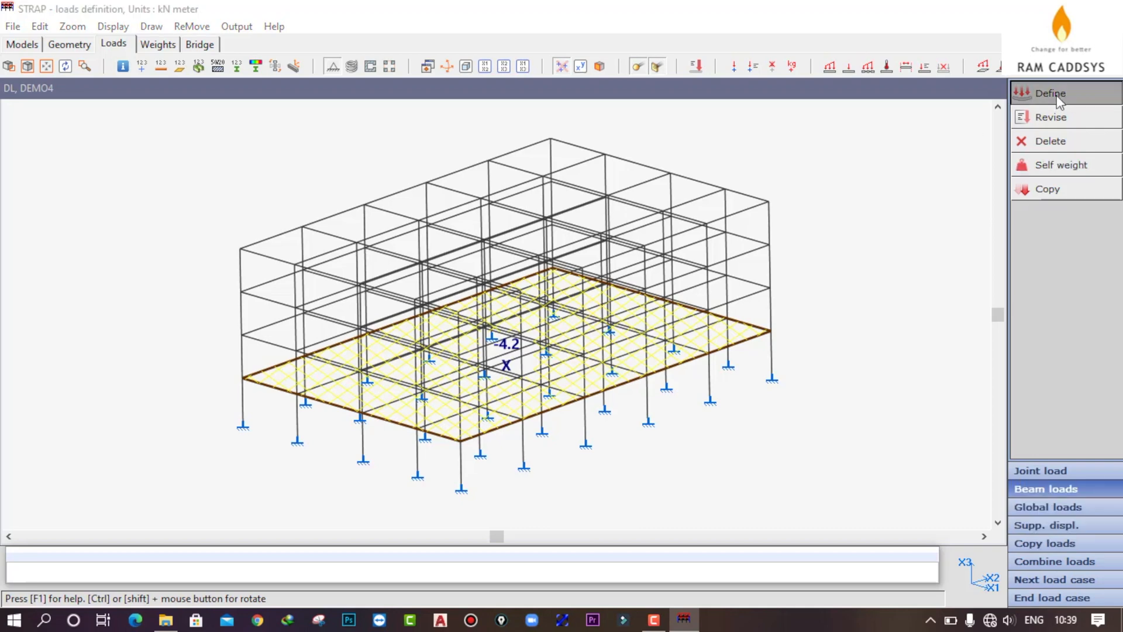
left_click(1053, 94)
left_click_drag(510, 191, 626, 188)
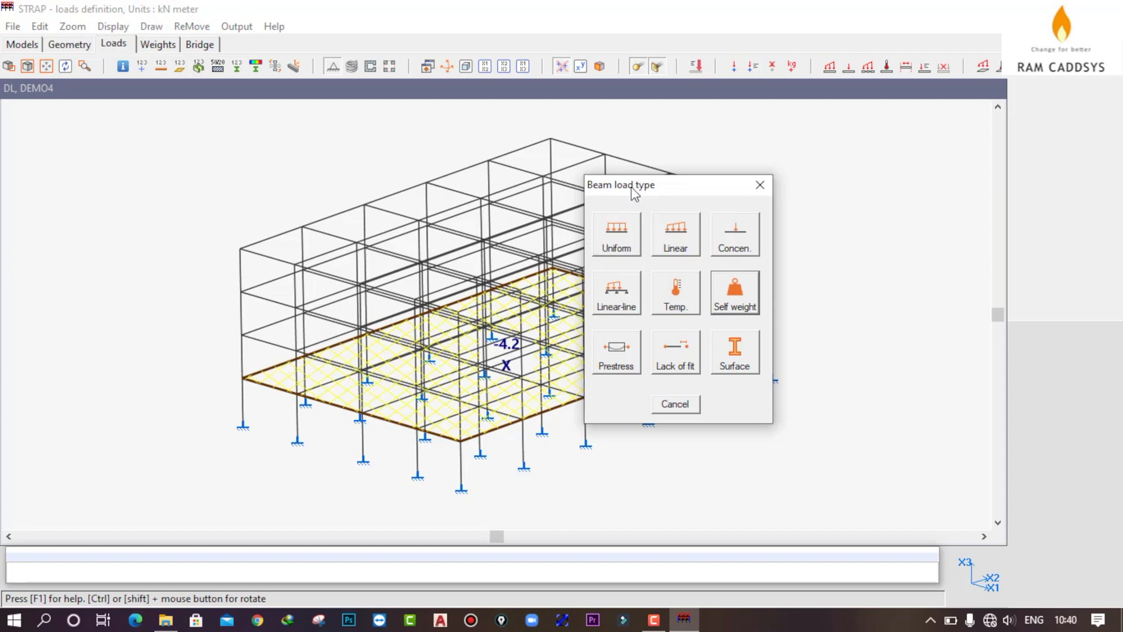
left_click_drag(633, 186, 839, 188)
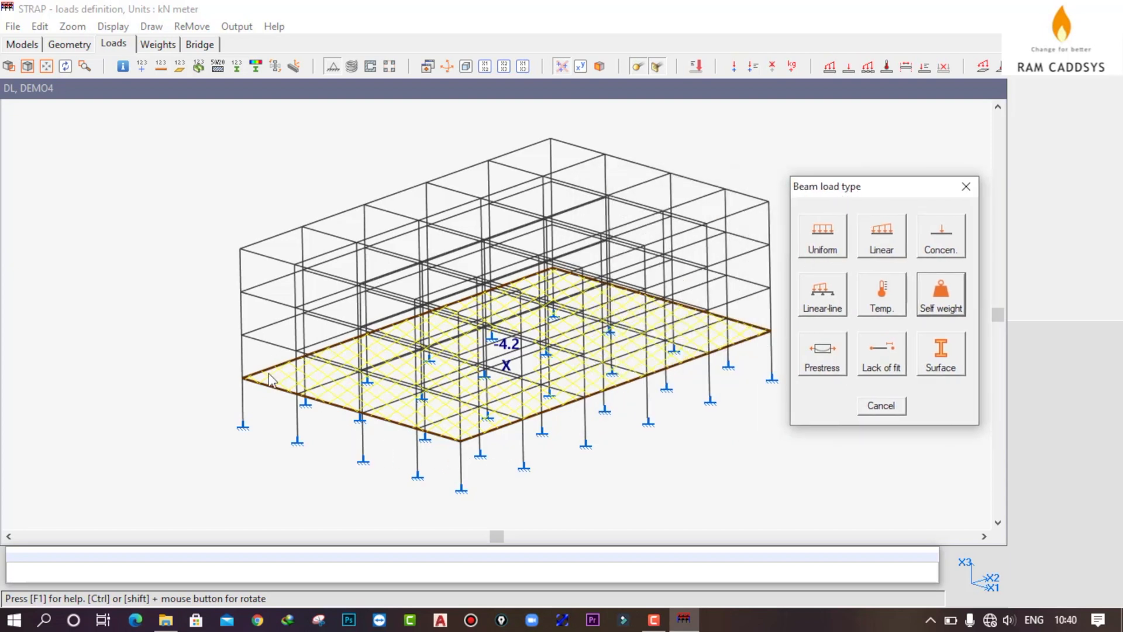
left_click(822, 235)
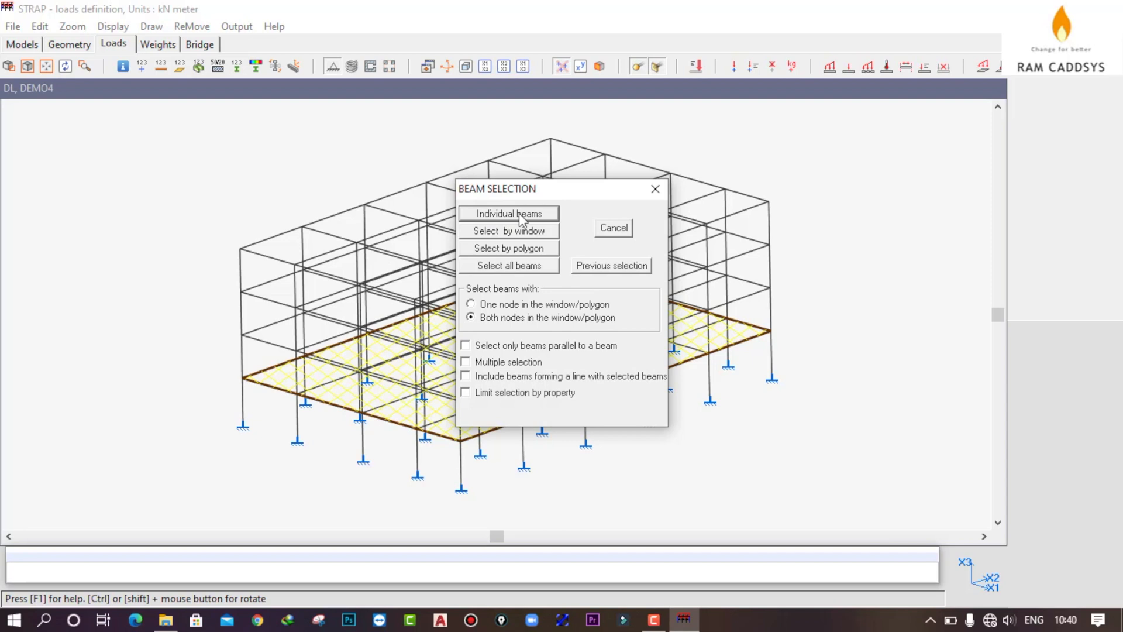
left_click(466, 362)
left_click(509, 214)
Select every outer perimeter beam around all four edges of the 3.00 level floor and end the selection.
left_click(268, 394)
left_click(345, 420)
left_click(393, 426)
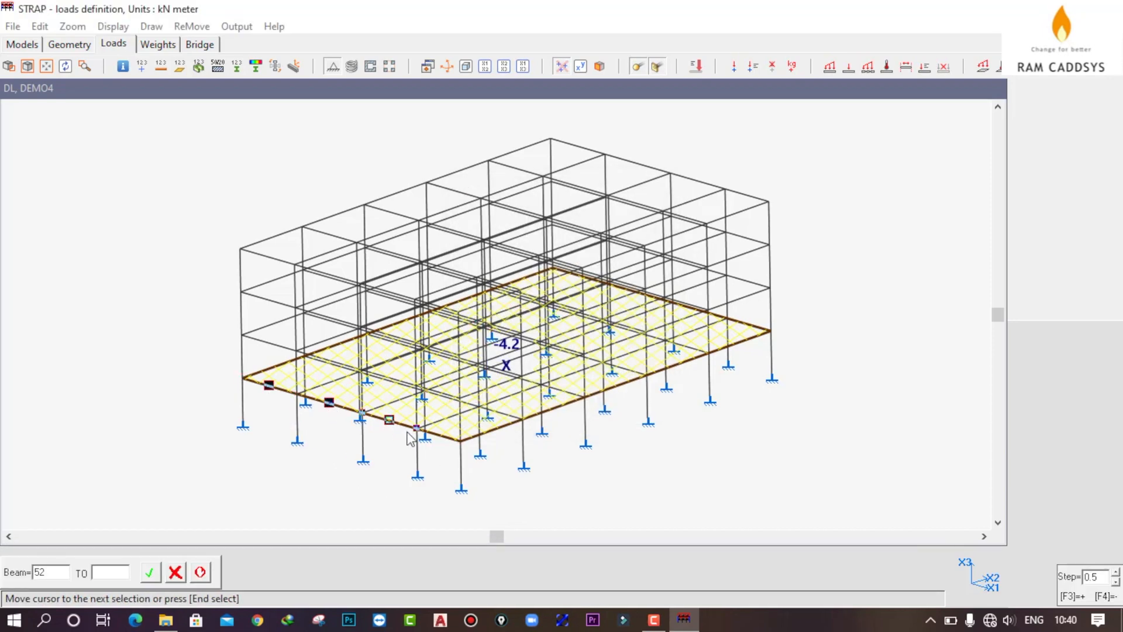
left_click(435, 441)
left_click(481, 443)
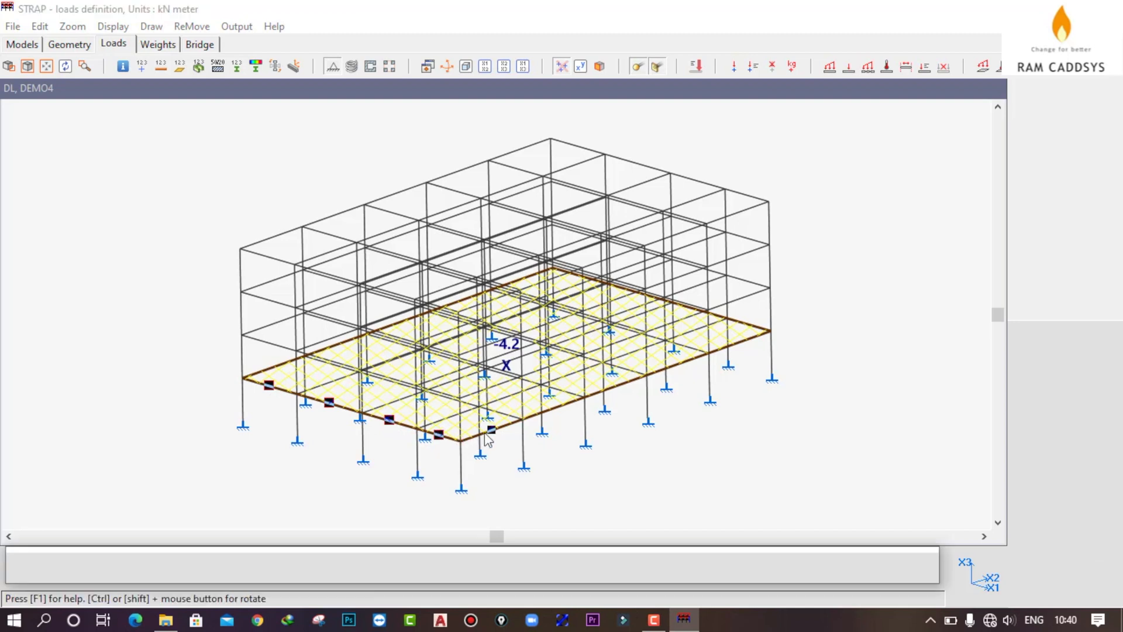
left_click(565, 426)
left_click(619, 397)
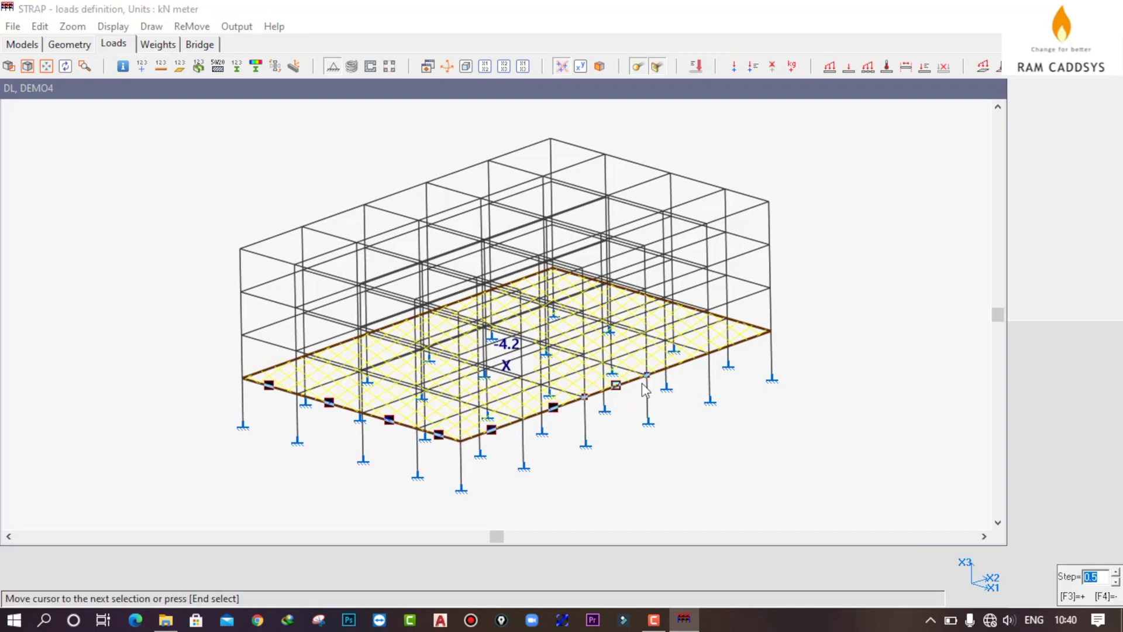
left_click(689, 376)
left_click(746, 353)
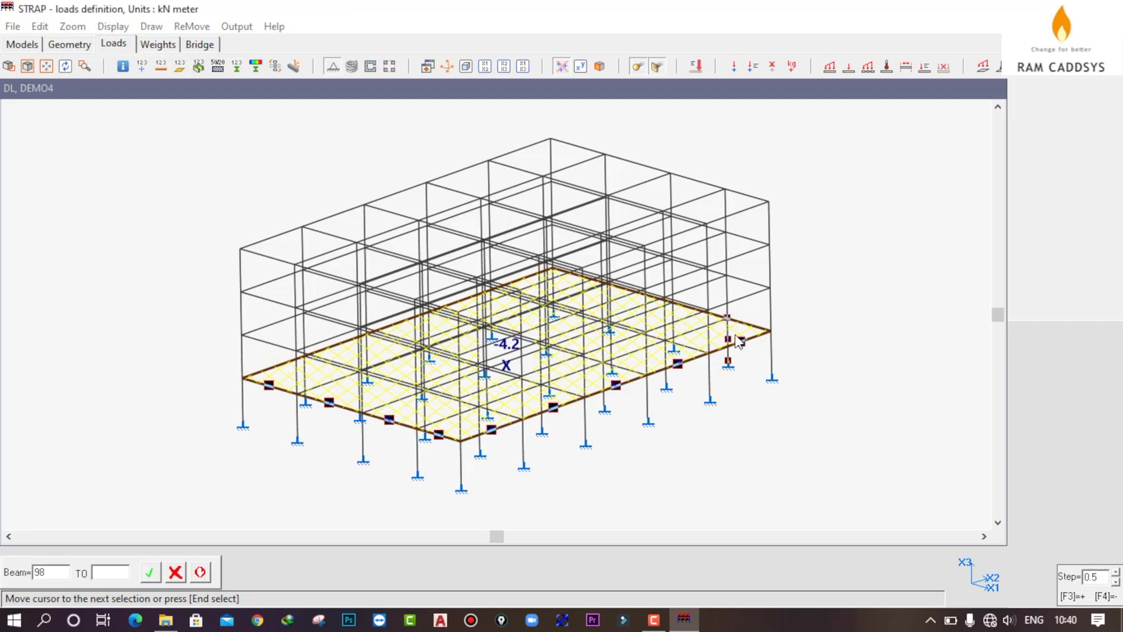
left_click(751, 331)
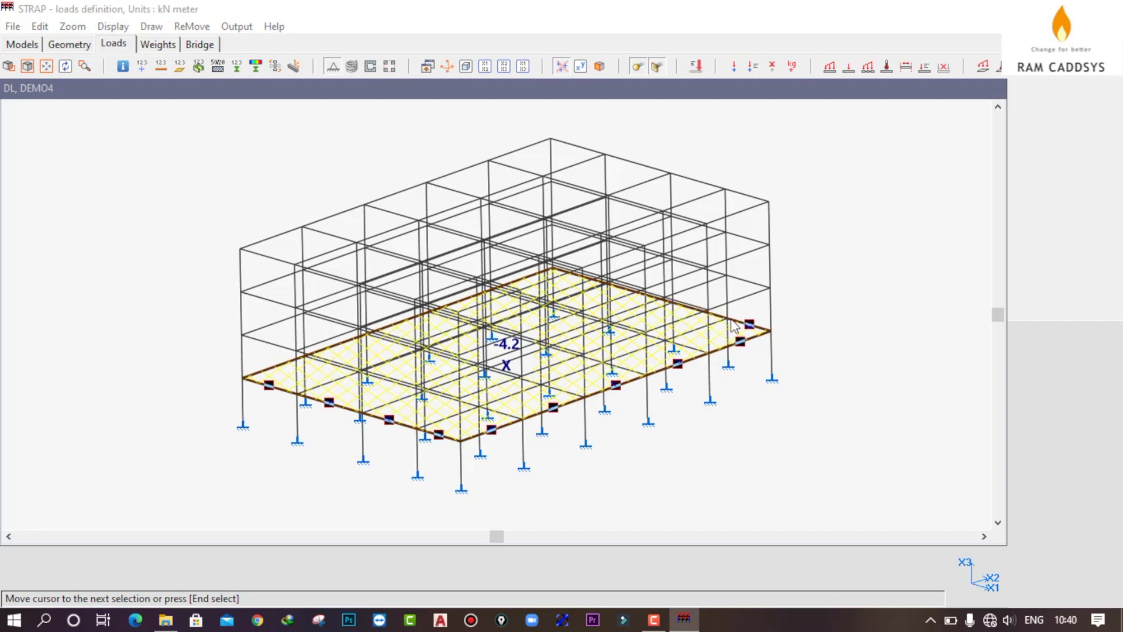
left_click(700, 314)
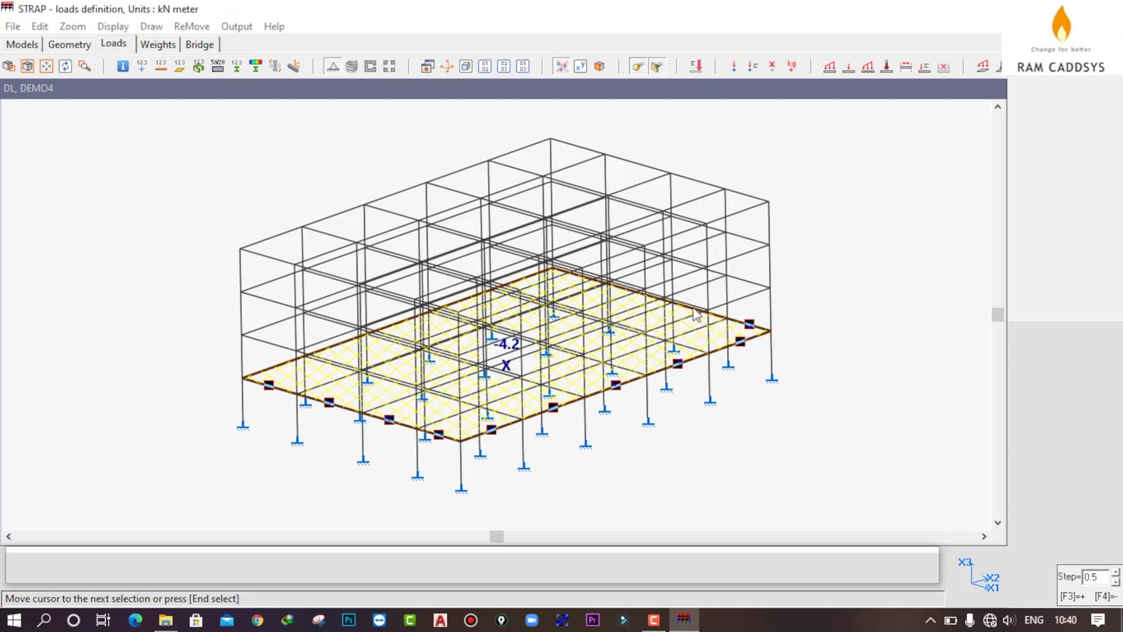
left_click(644, 295)
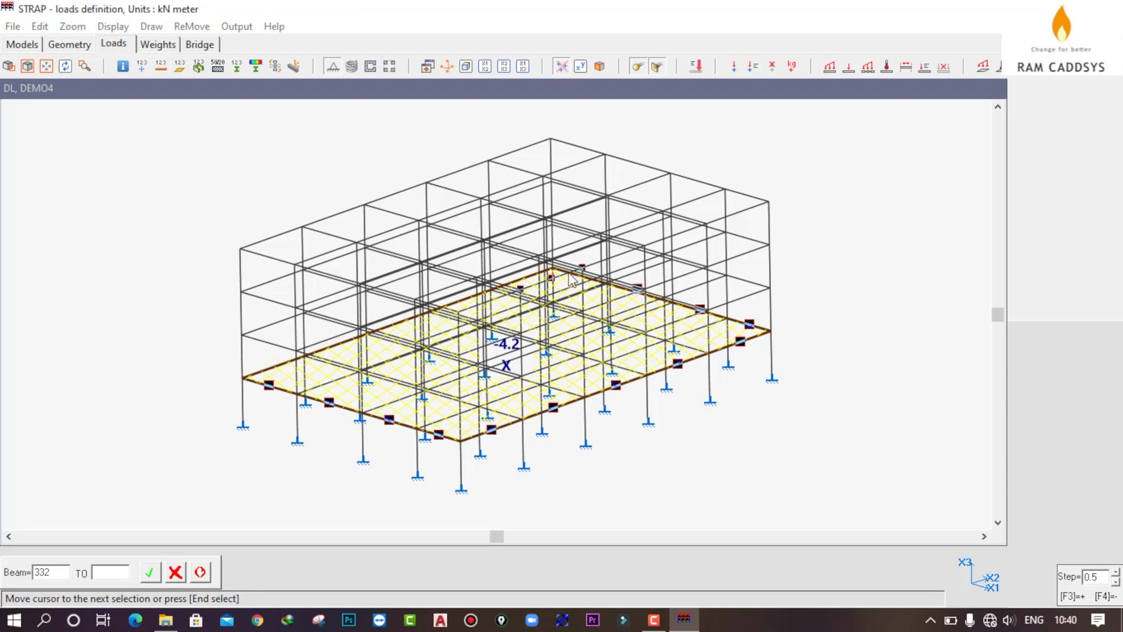
left_click(526, 284)
left_click(460, 308)
left_click(404, 329)
left_click(341, 350)
left_click(278, 360)
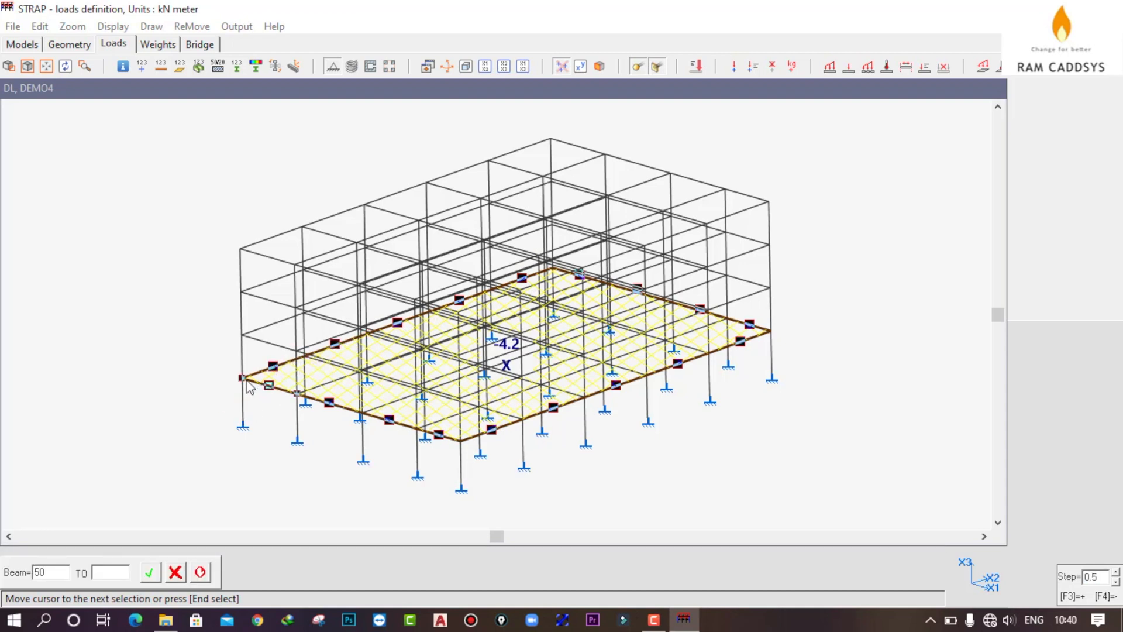
left_click(269, 387)
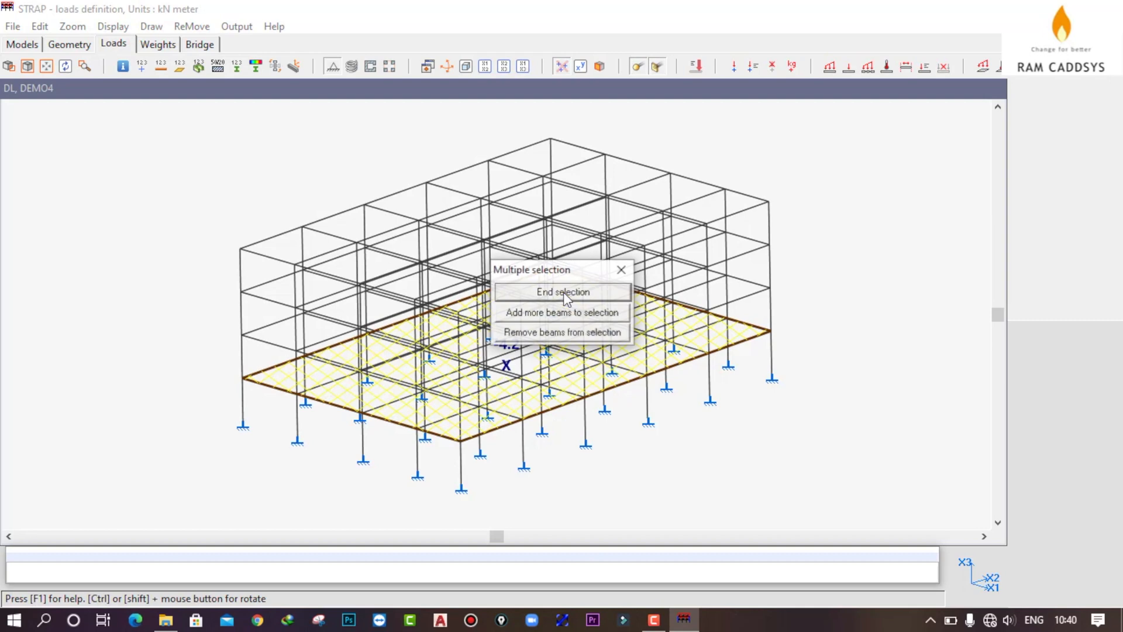
left_click(564, 292)
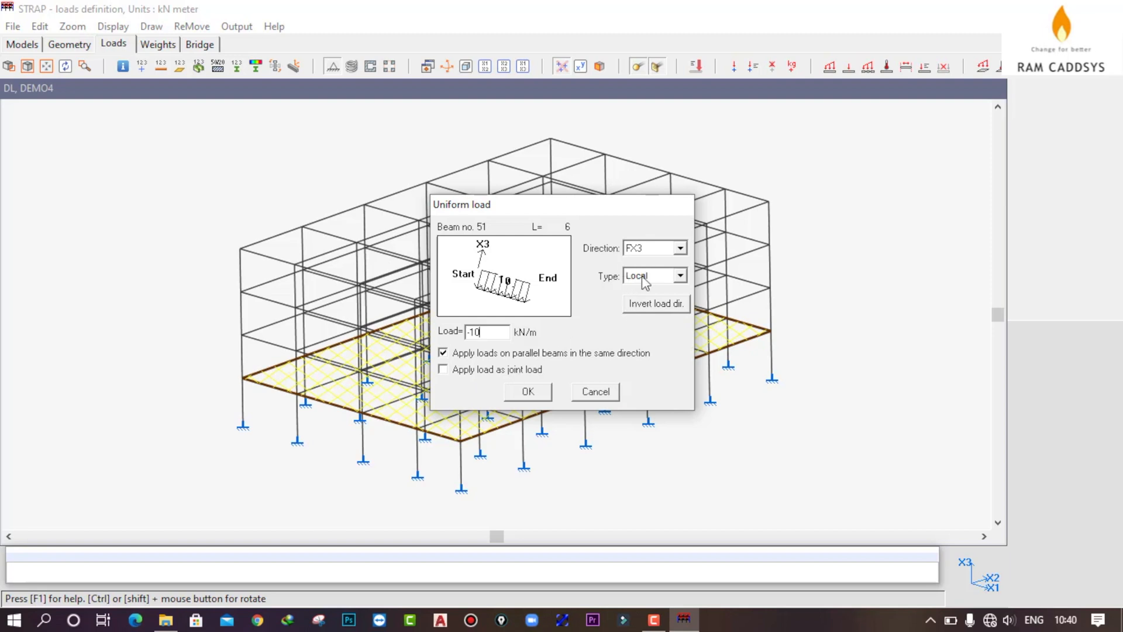
Apply a uniform load of -10 kN/m in the FX3 direction, with type Global, to the selected beams.
left_click(681, 275)
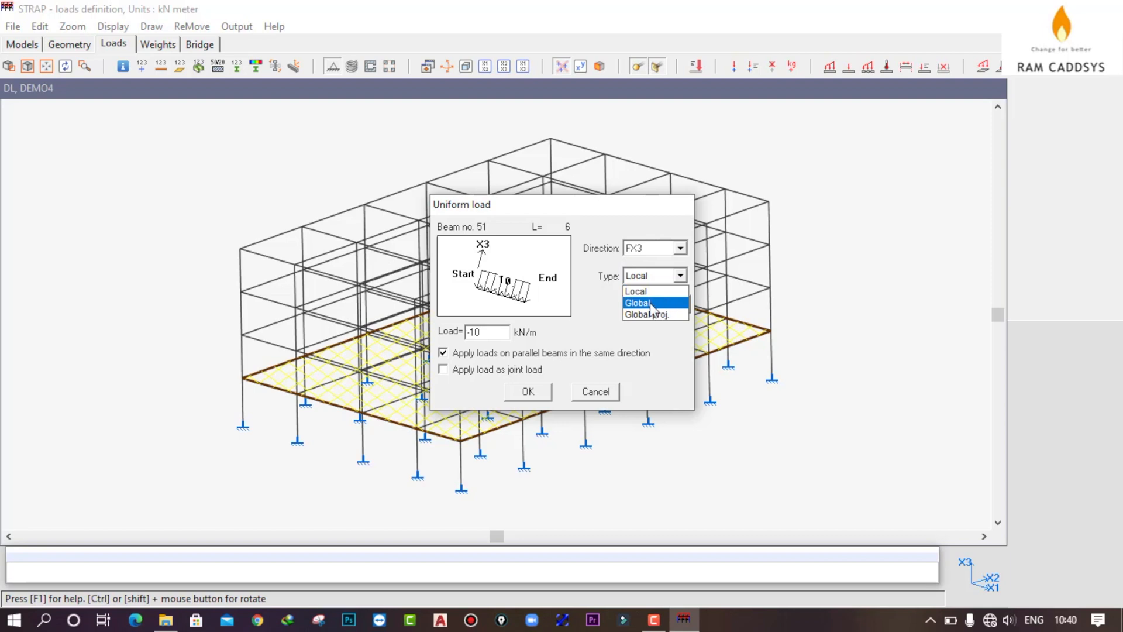
left_click(644, 304)
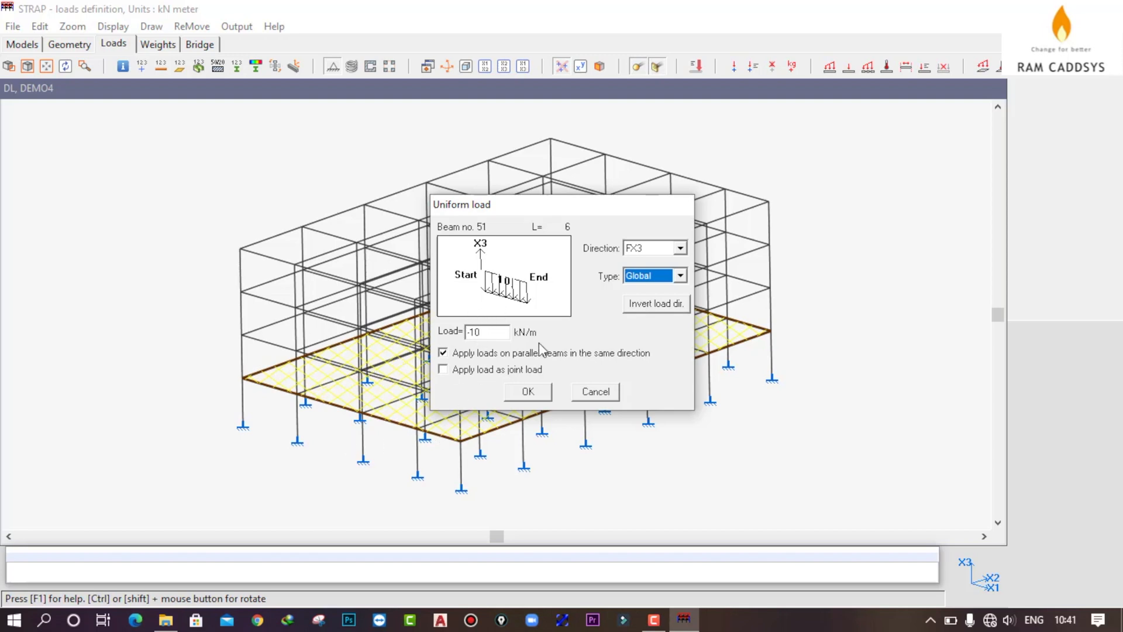
left_click(529, 394)
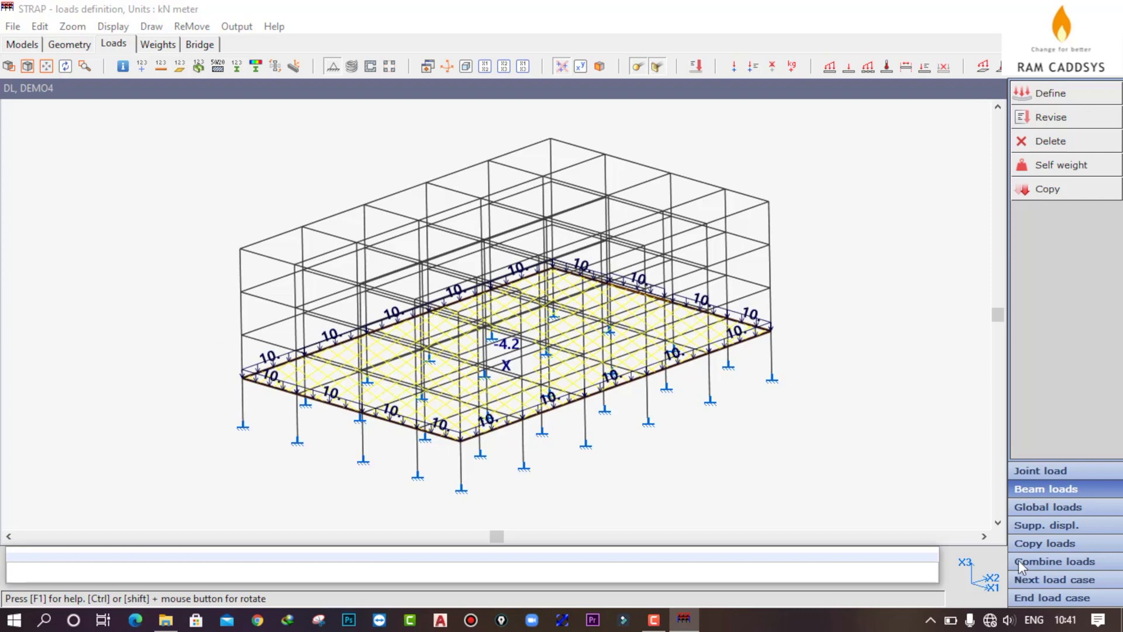
Copy the loads of the window-selected nodes upward in 3 copies, using the 3.00 level corner node as reference and the node directly above it as the new location.
left_click(1045, 541)
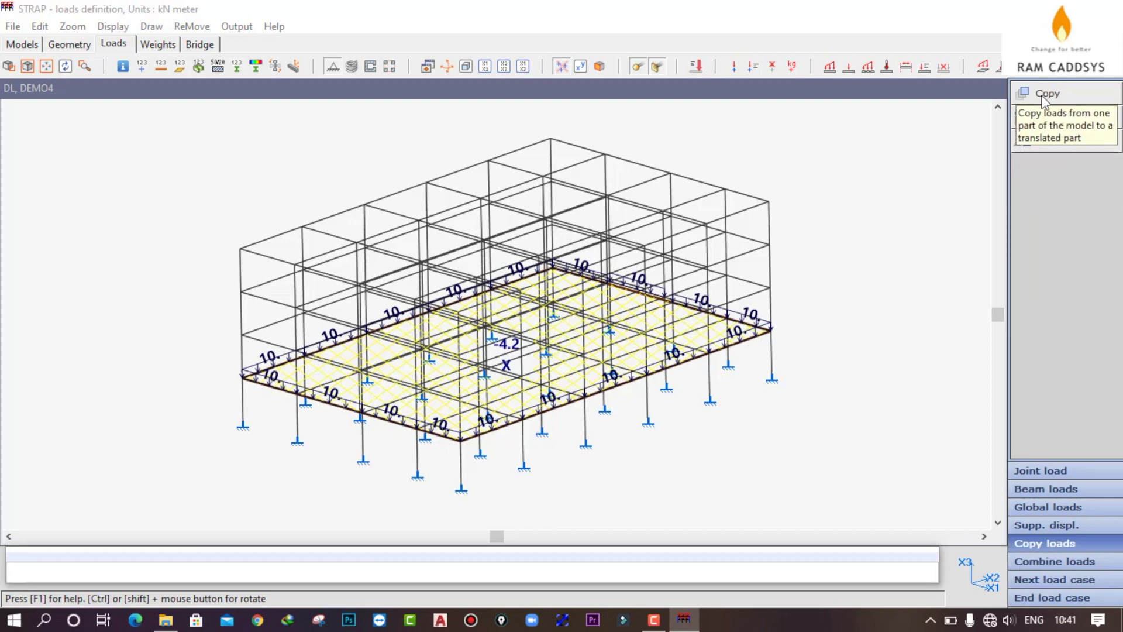
left_click(1050, 95)
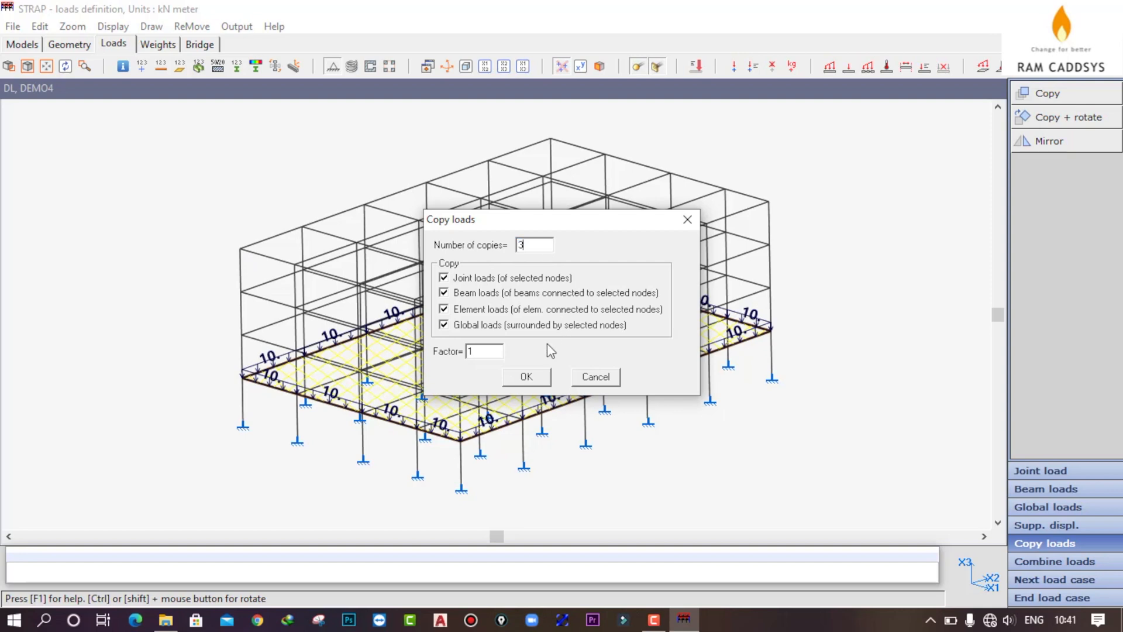
left_click(514, 378)
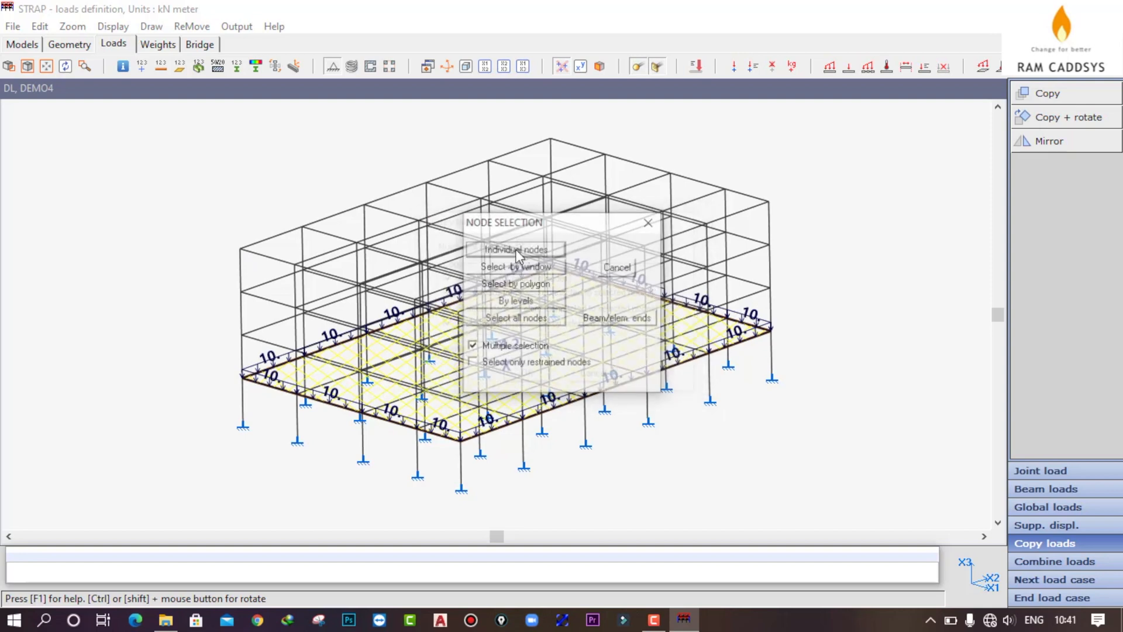
left_click(508, 267)
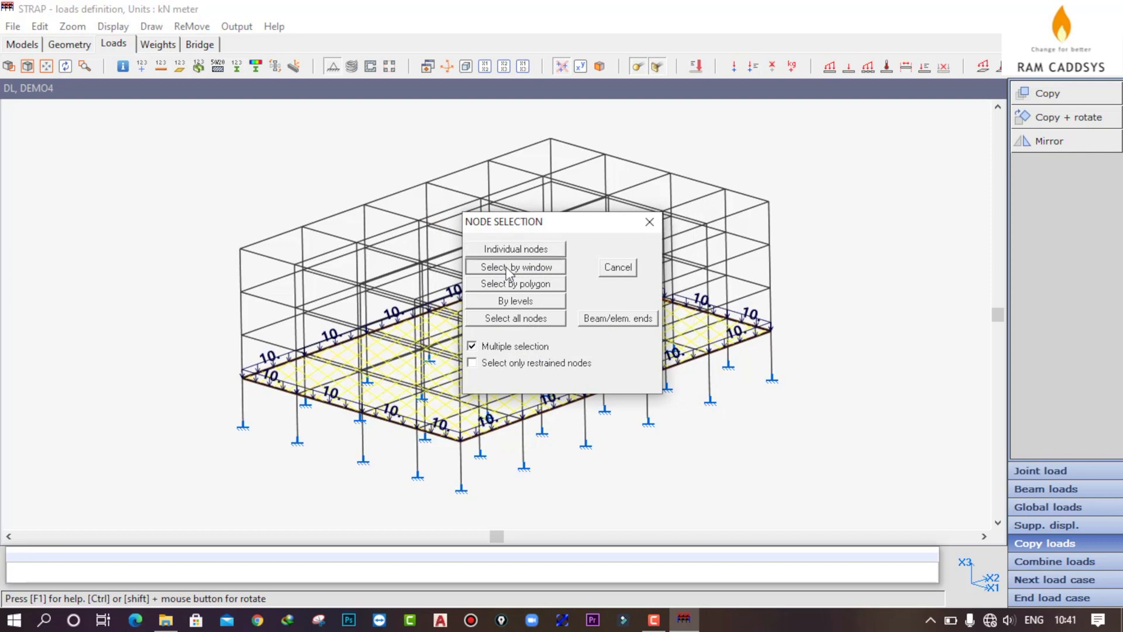
left_click(161, 115)
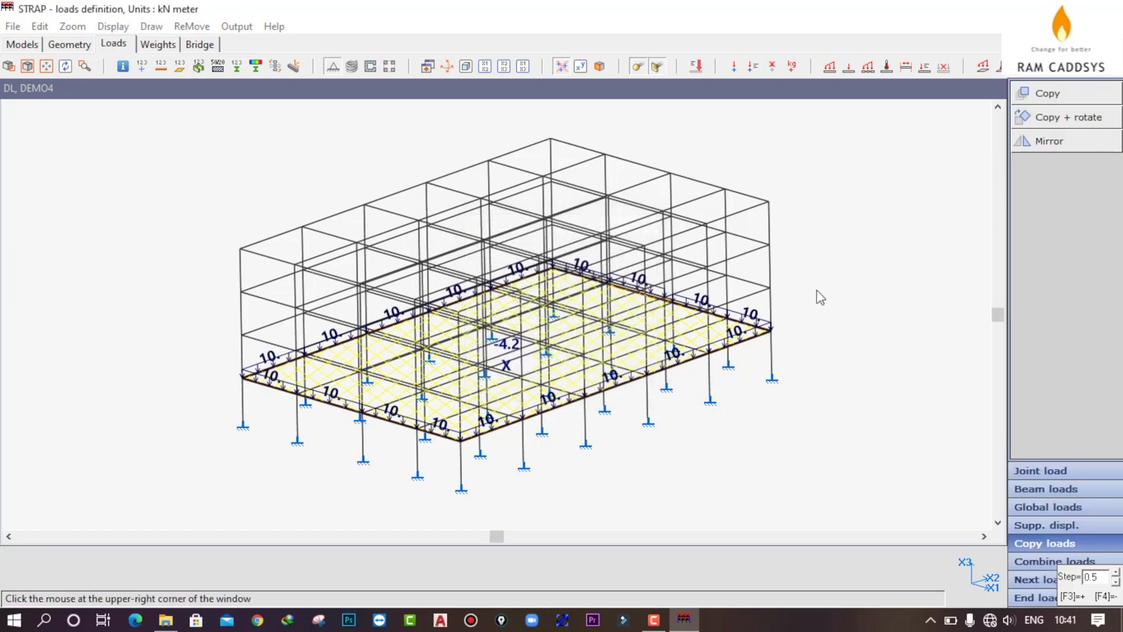
left_click(872, 420)
left_click(570, 296)
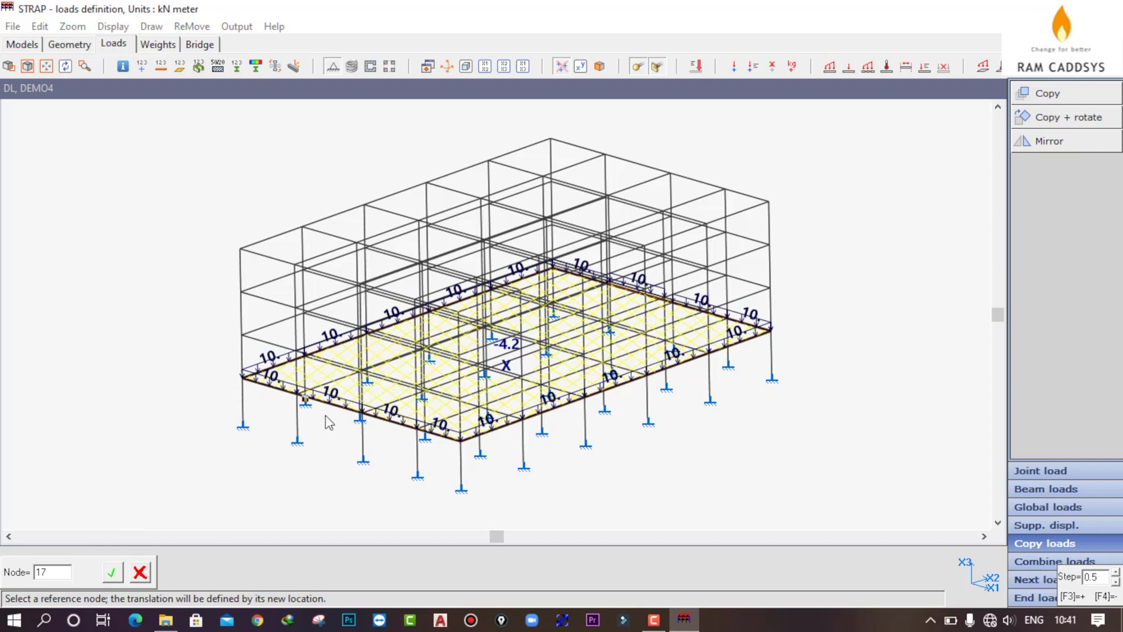
left_click(238, 386)
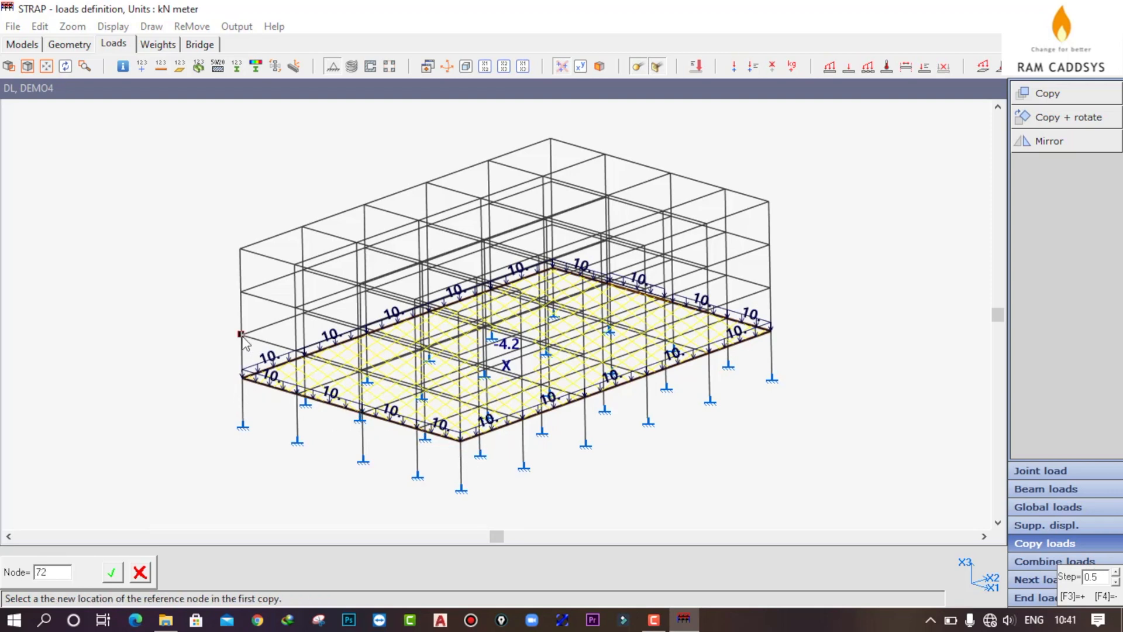
left_click(242, 339)
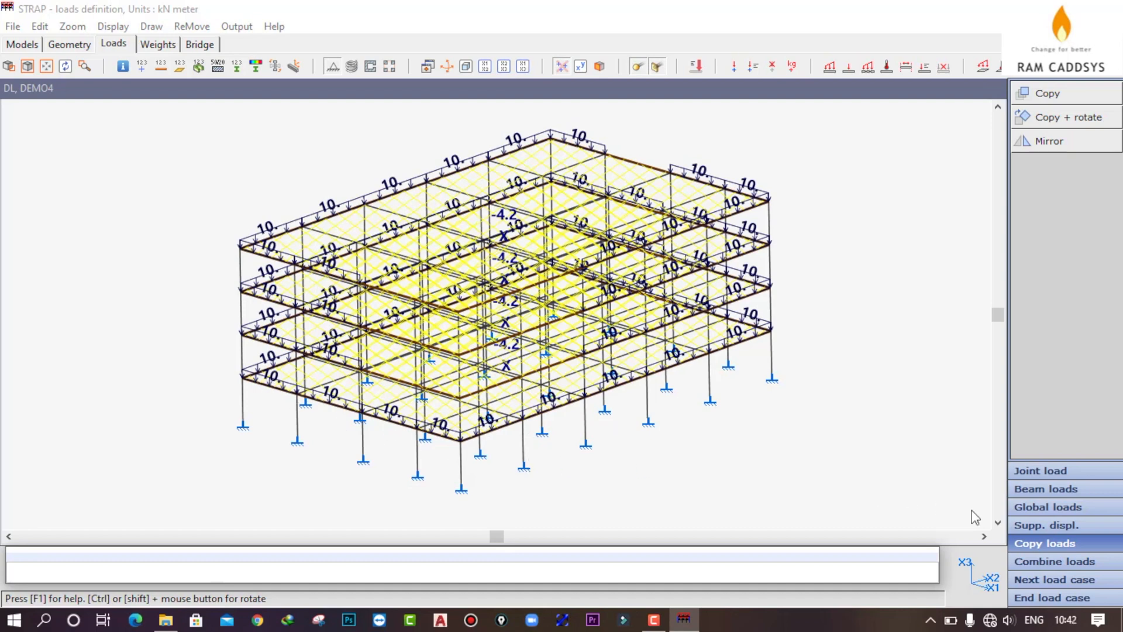
End the DL load case and create a new load case titled LL.
left_click(1053, 594)
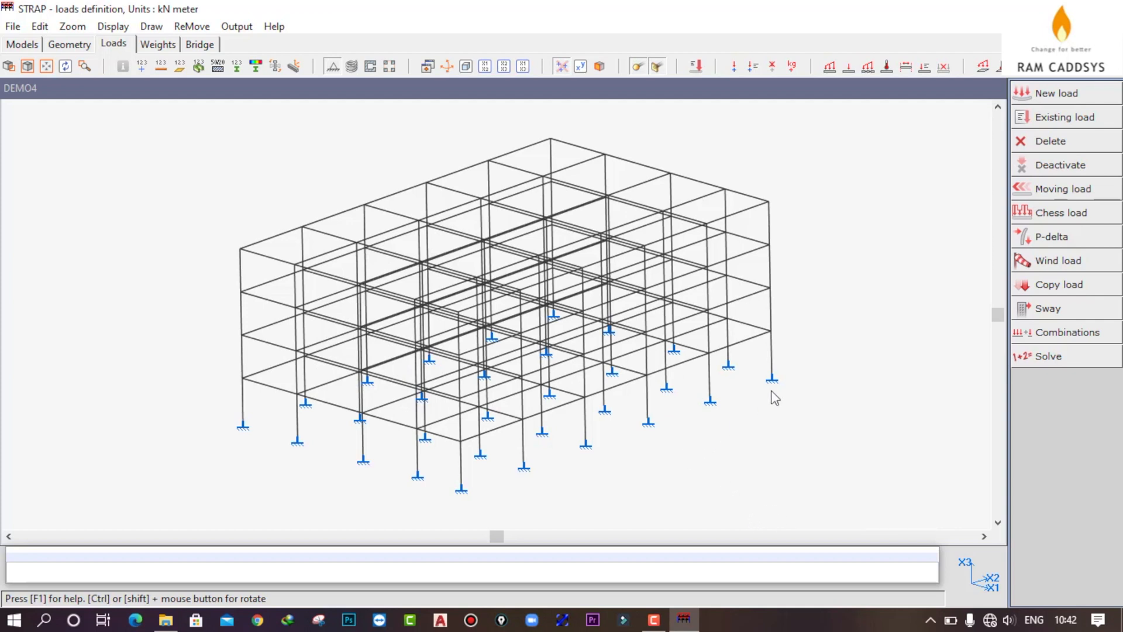
left_click(1046, 94)
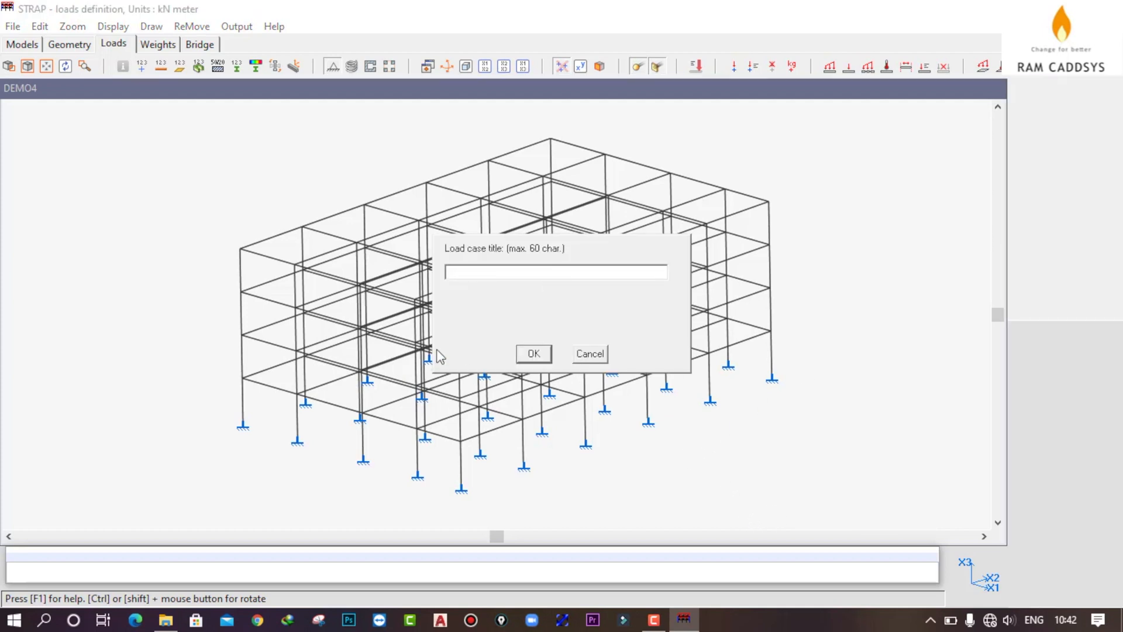
type("LL")
left_click(533, 354)
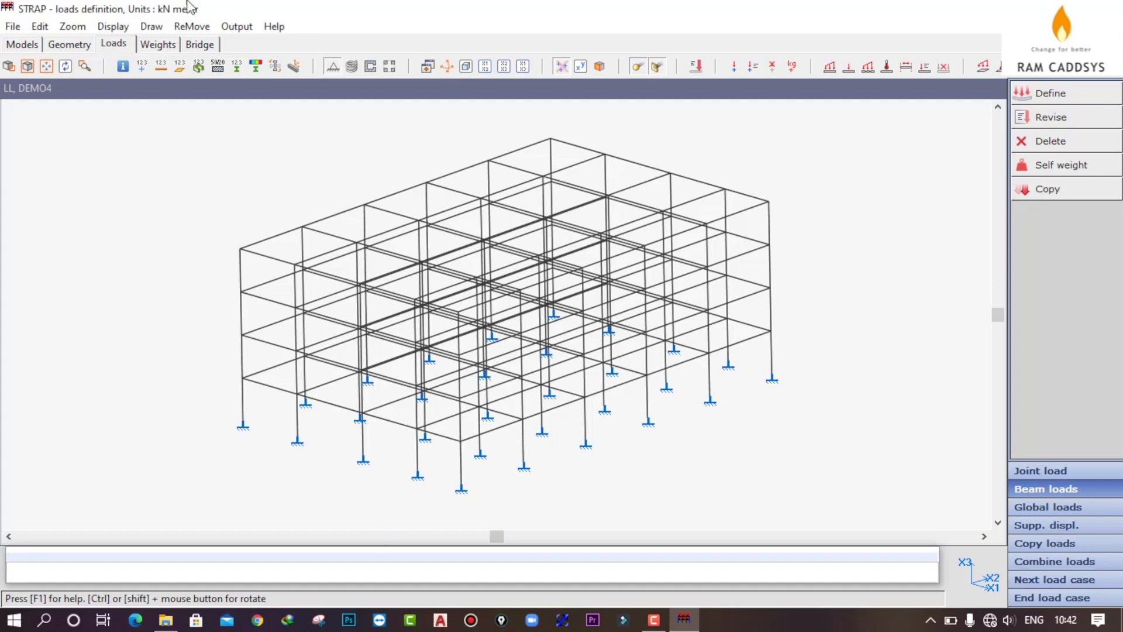
Limit the display to the 3.00 level for the LL load case.
left_click(193, 27)
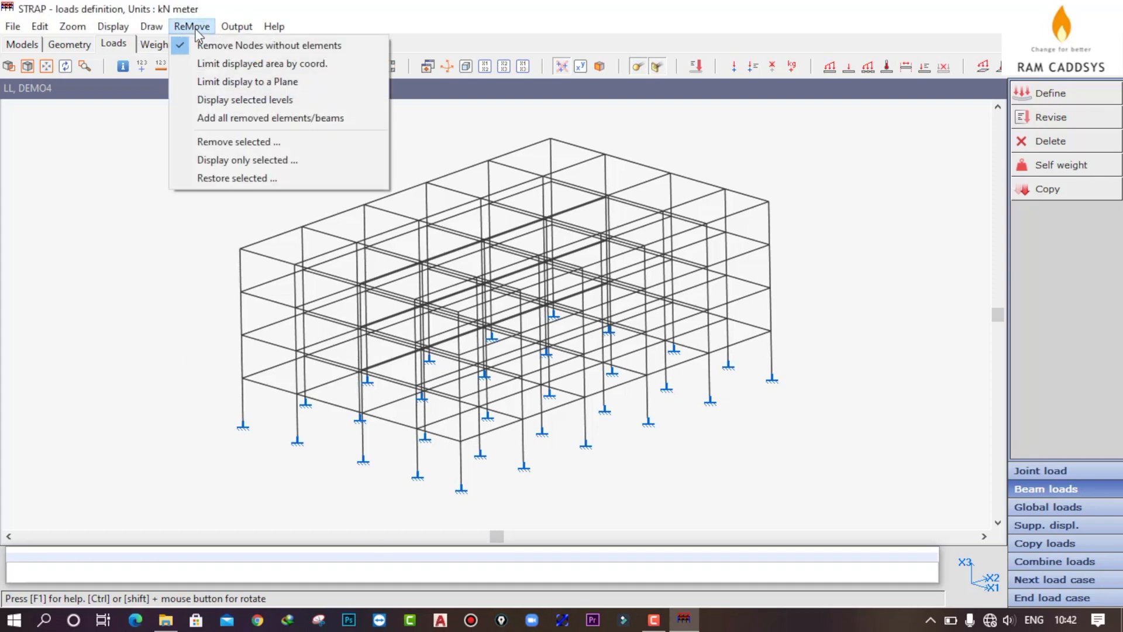
left_click(214, 101)
left_click(504, 235)
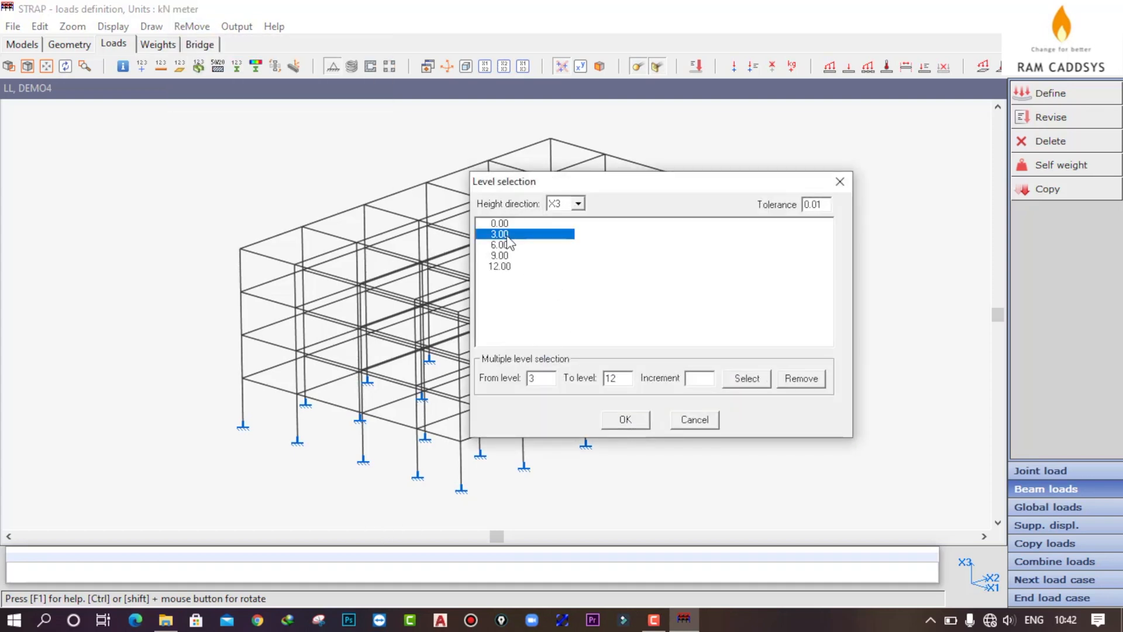
left_click(632, 420)
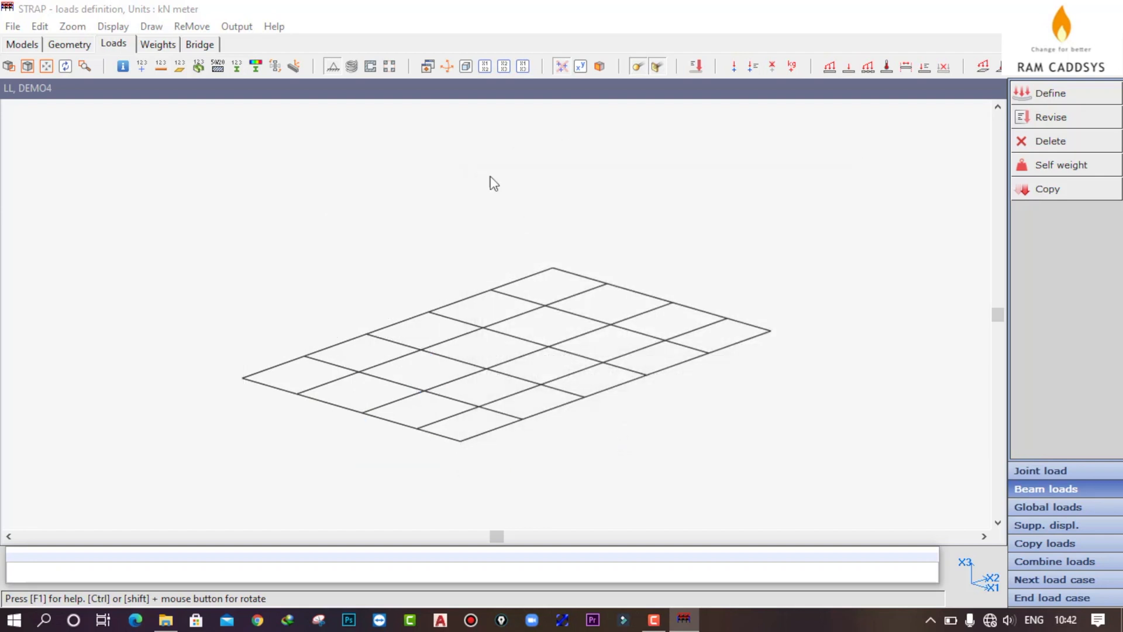
Define a global area load of -2 kN/m**2 in the Global X3 direction, applied as beam load.
left_click(485, 66)
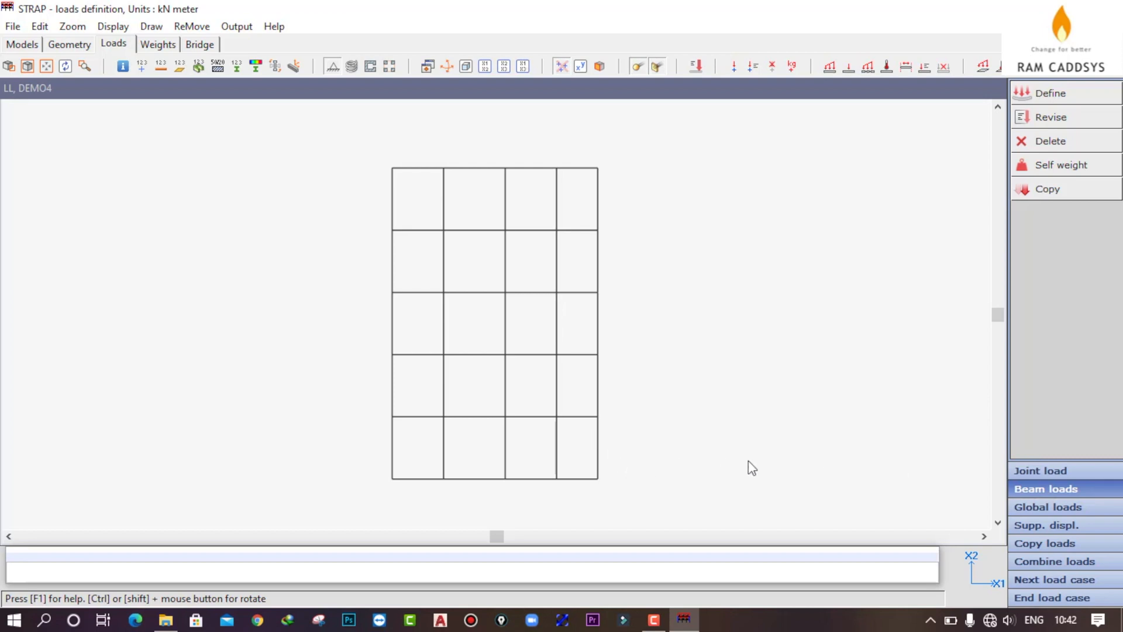
left_click(1052, 507)
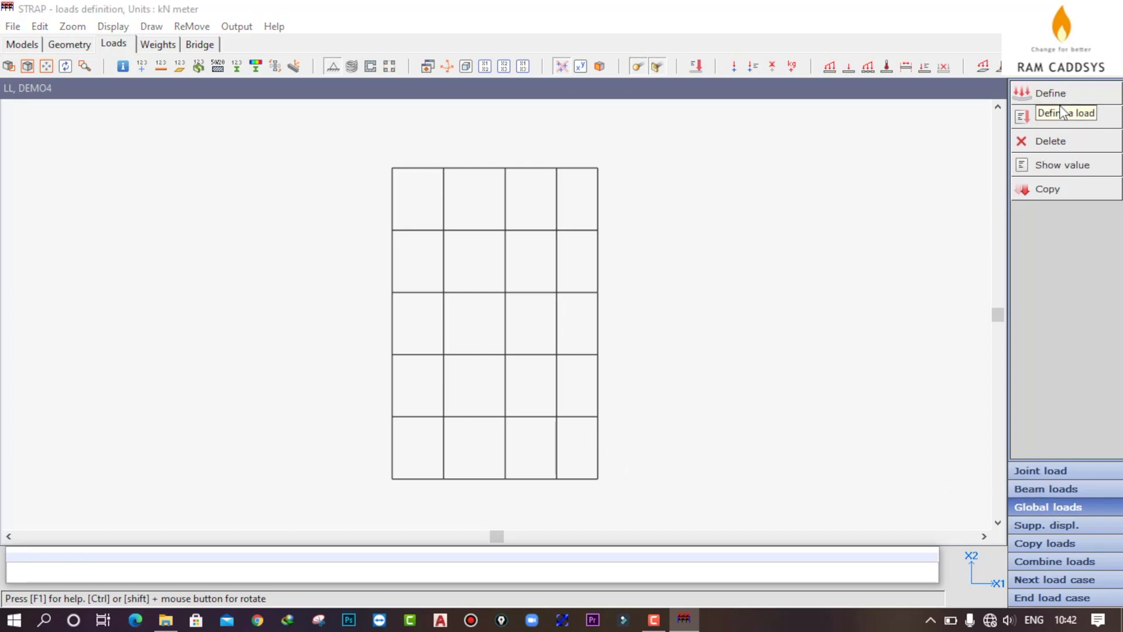
left_click(1052, 94)
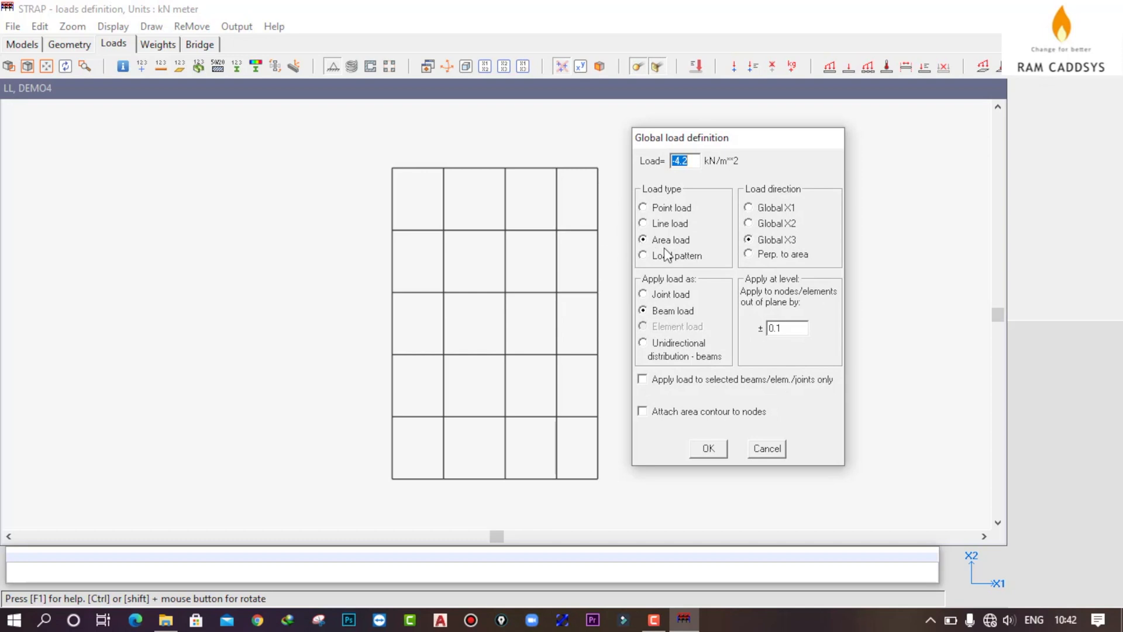
key("BackSpace")
type("-2")
left_click(709, 449)
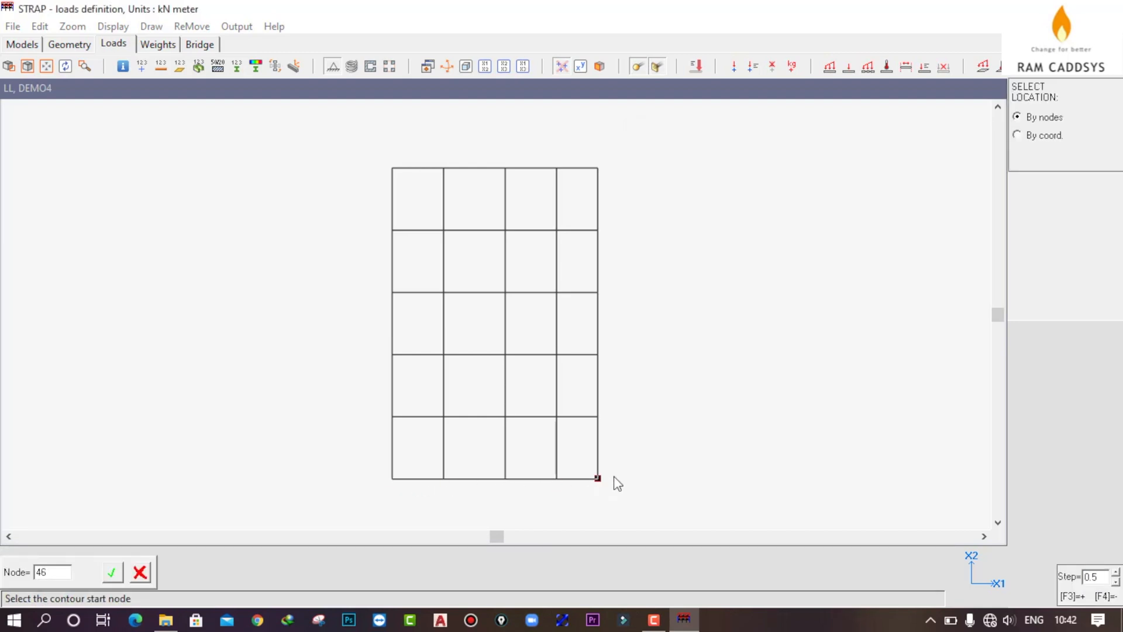
Outline the load contour through the four corner nodes of the 3.00 level floor, closing it at the start node.
left_click(391, 484)
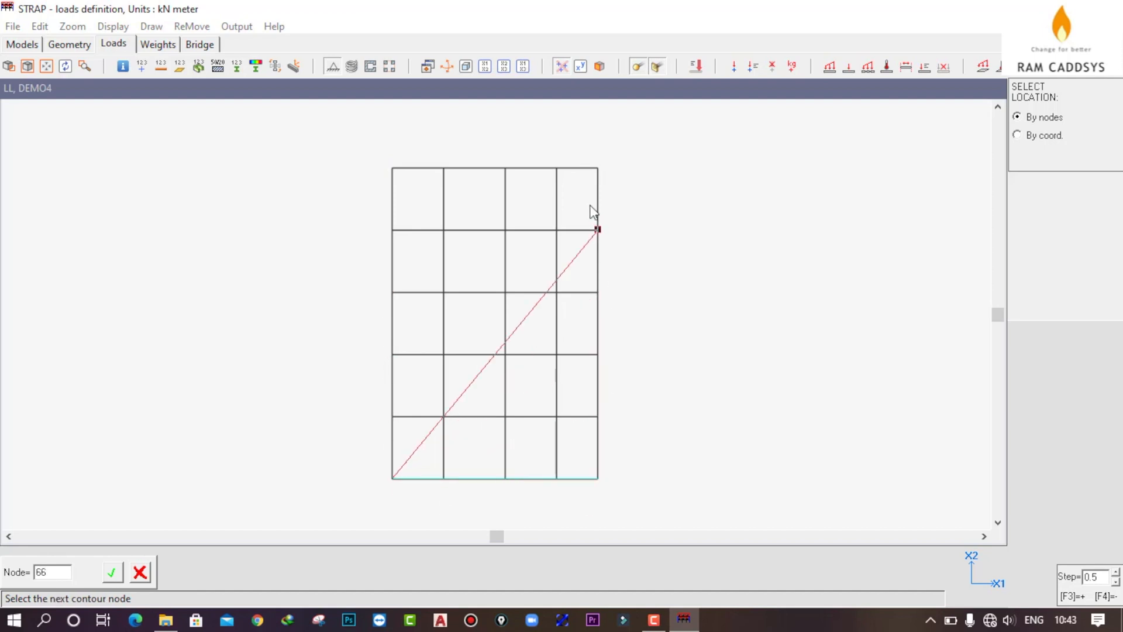
left_click(597, 170)
left_click(394, 174)
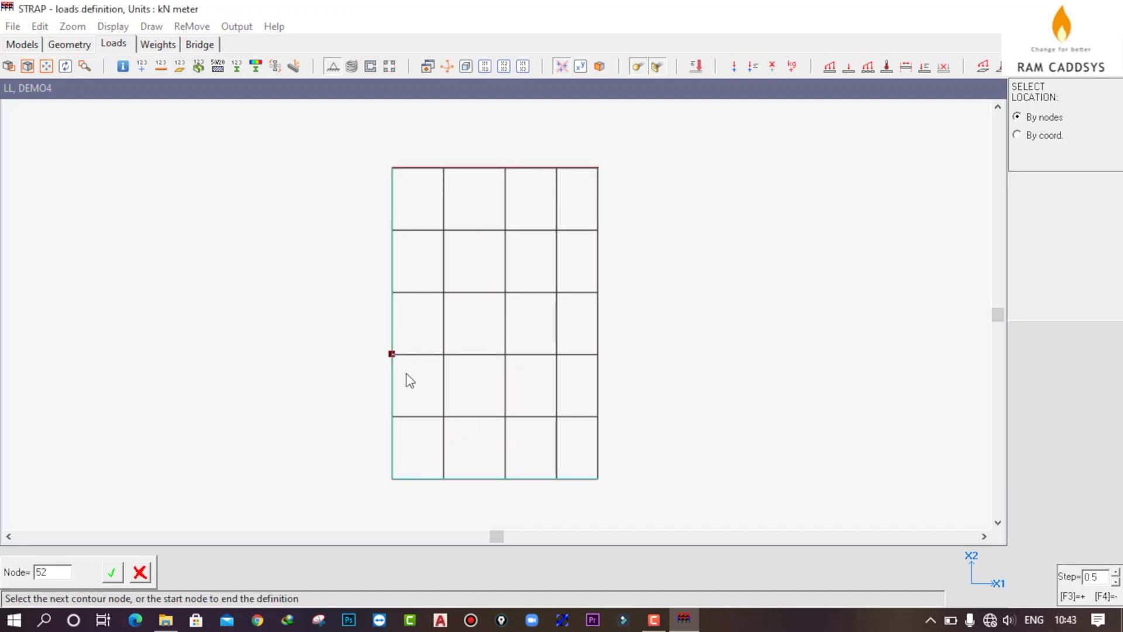
left_click(391, 479)
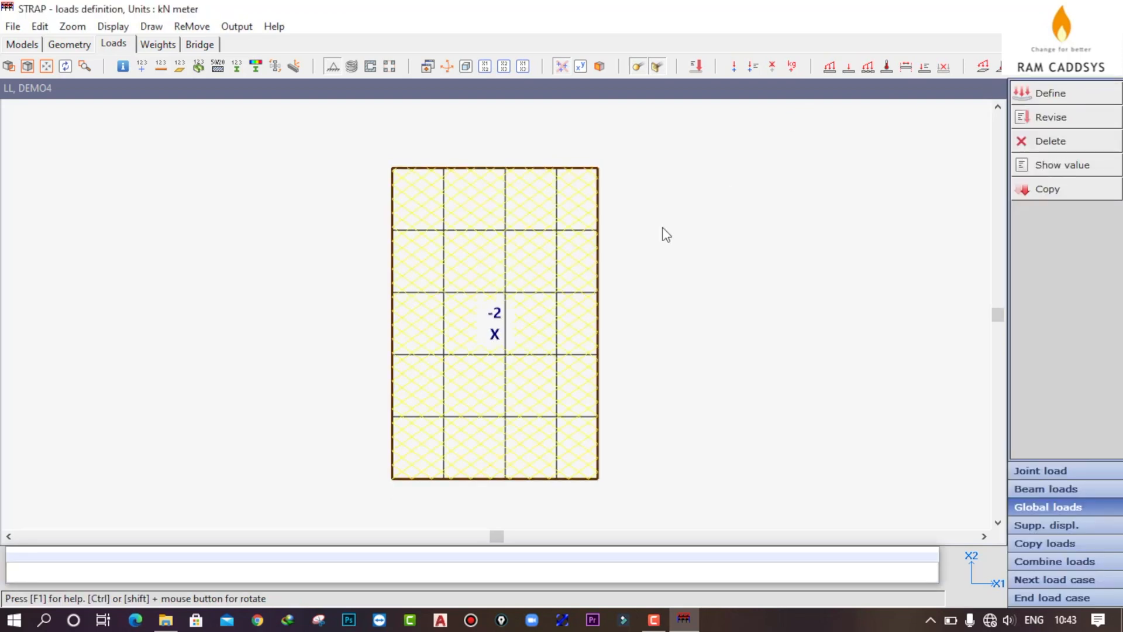
Deselect the 3.00 level from the displayed levels to restore the whole frame in isometric view.
left_click(465, 67)
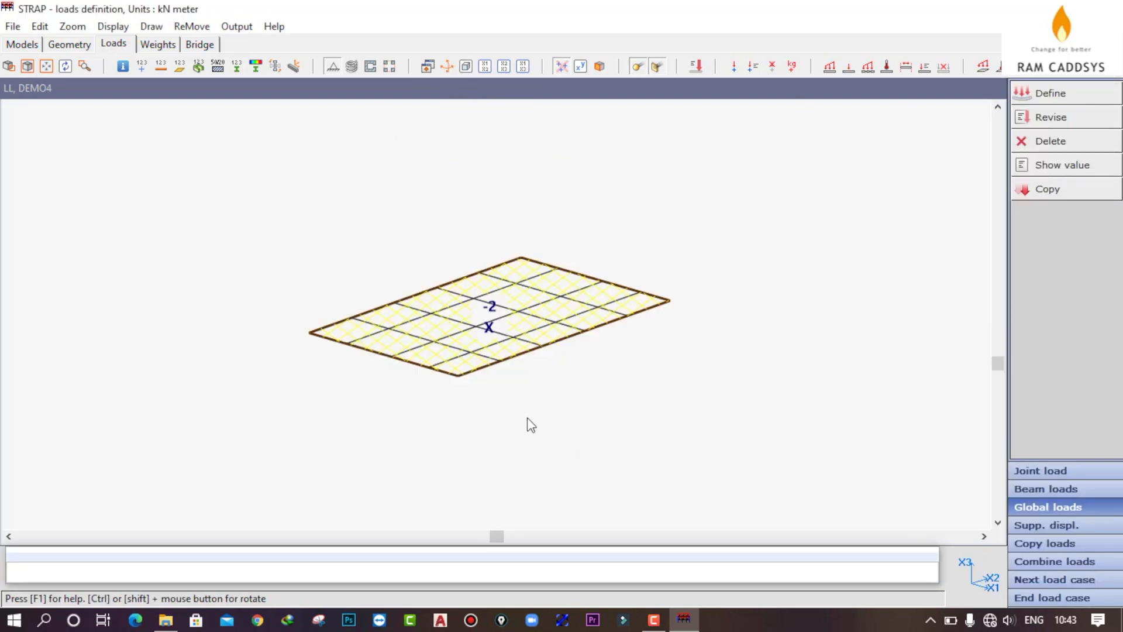
scroll(508, 318, "up", 3)
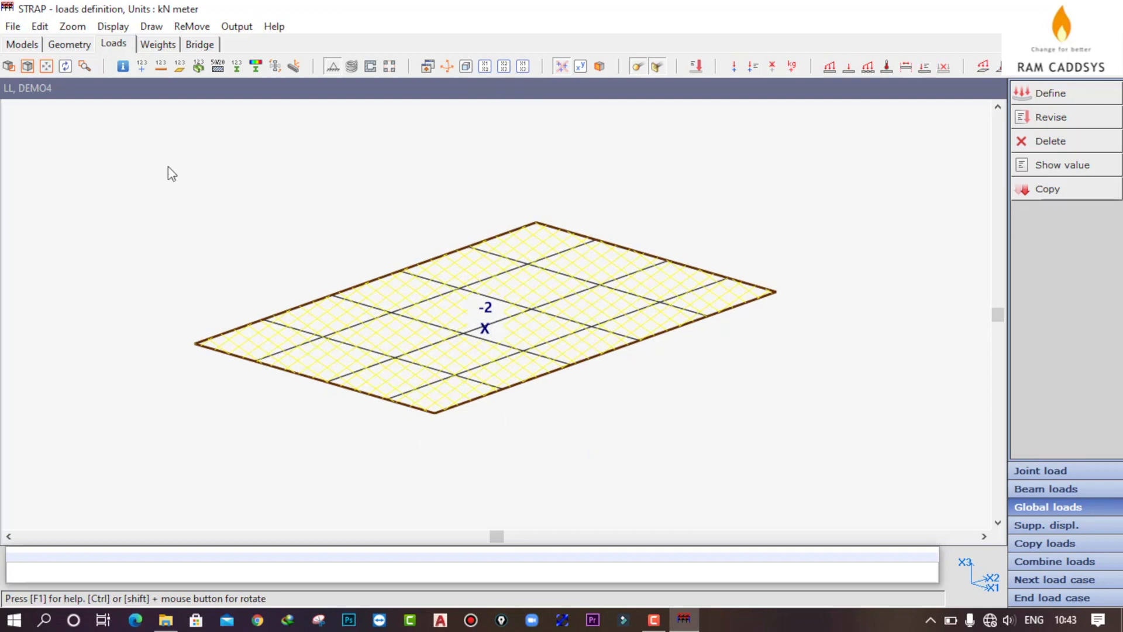
left_click(191, 27)
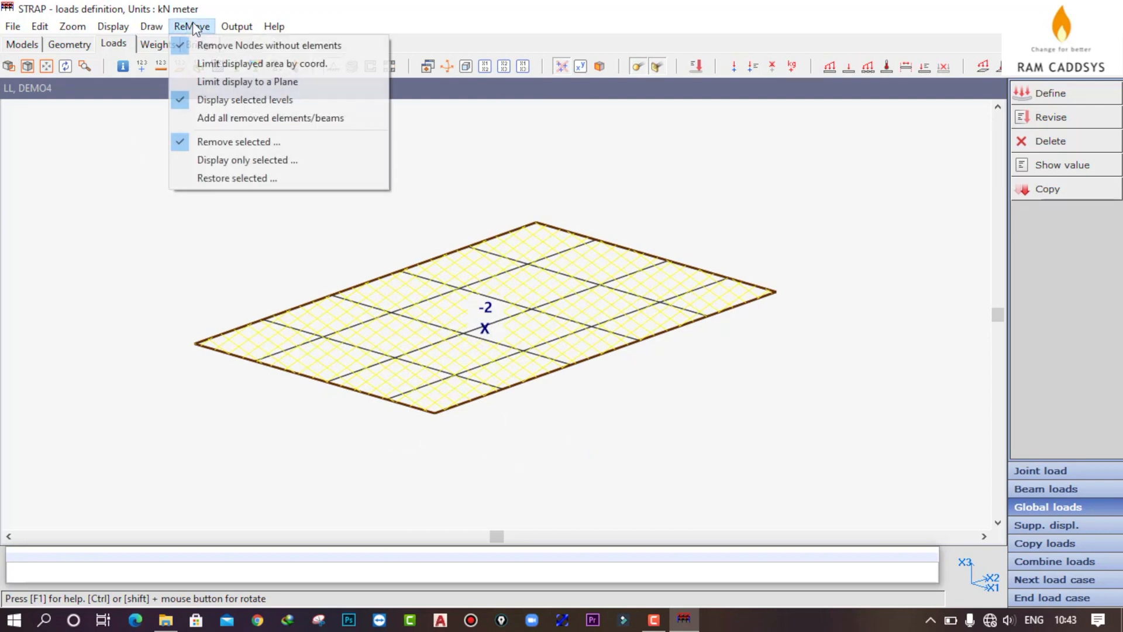
left_click(229, 99)
left_click(504, 235)
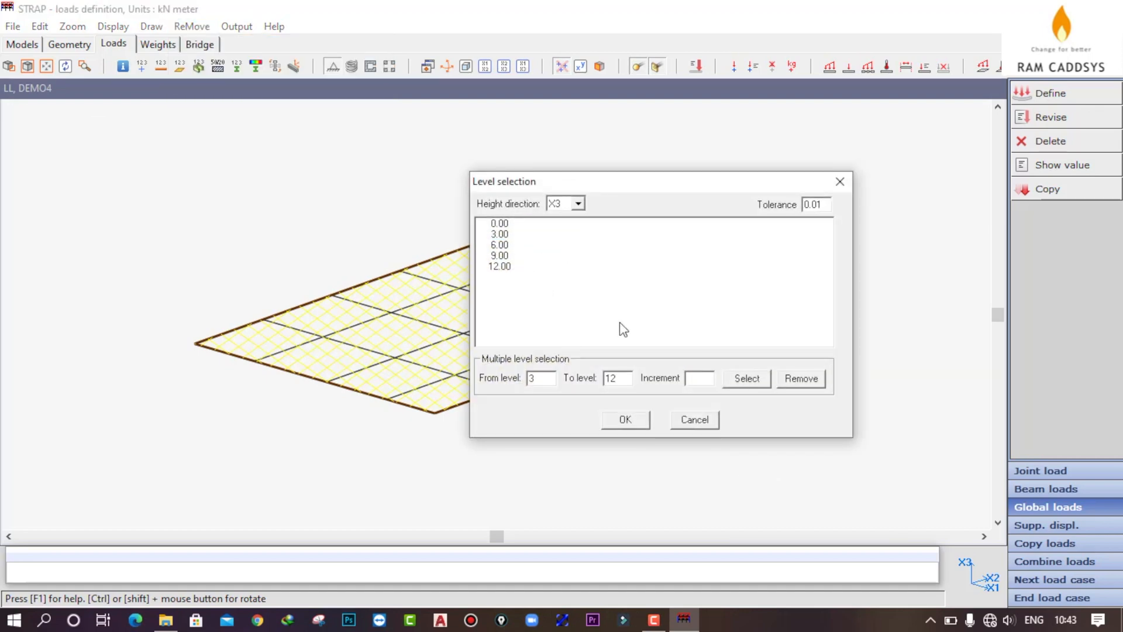
left_click(626, 420)
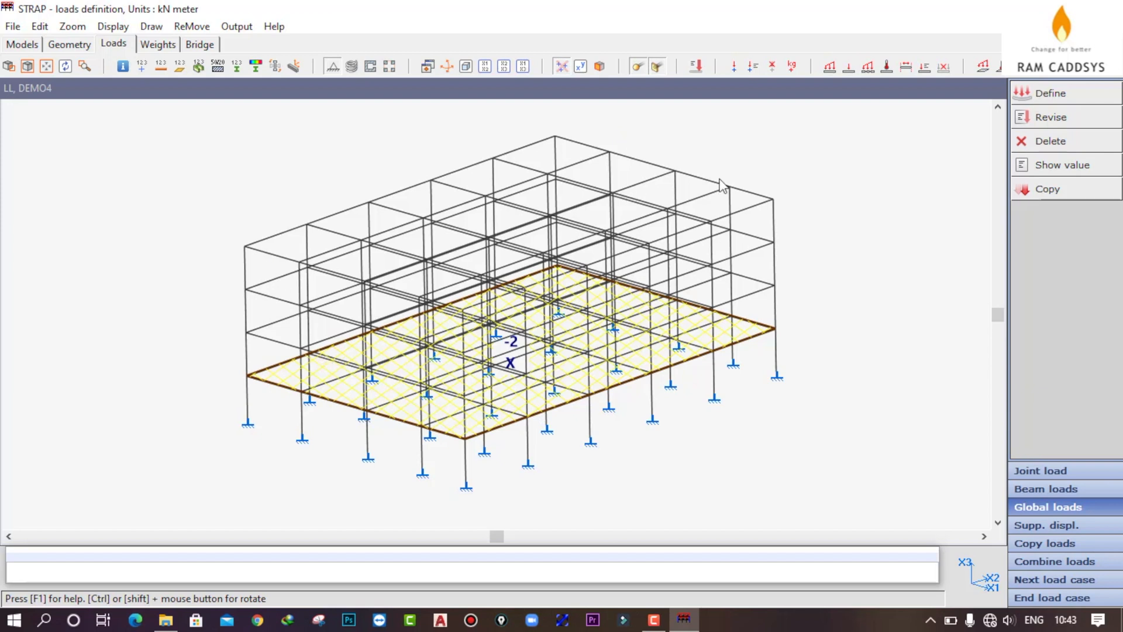
Copy the loads of the window-selected nodes upward in 3 copies, from the 3.00 level corner node to the node directly above it.
left_click(1049, 545)
left_click(1064, 94)
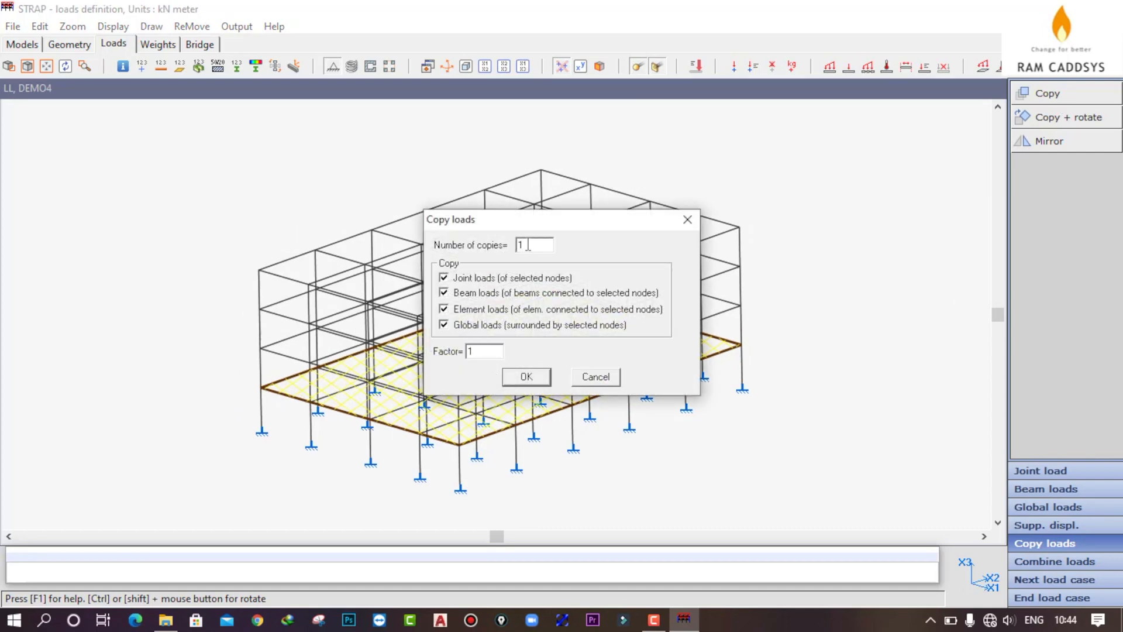
double_click(549, 245)
left_click(526, 379)
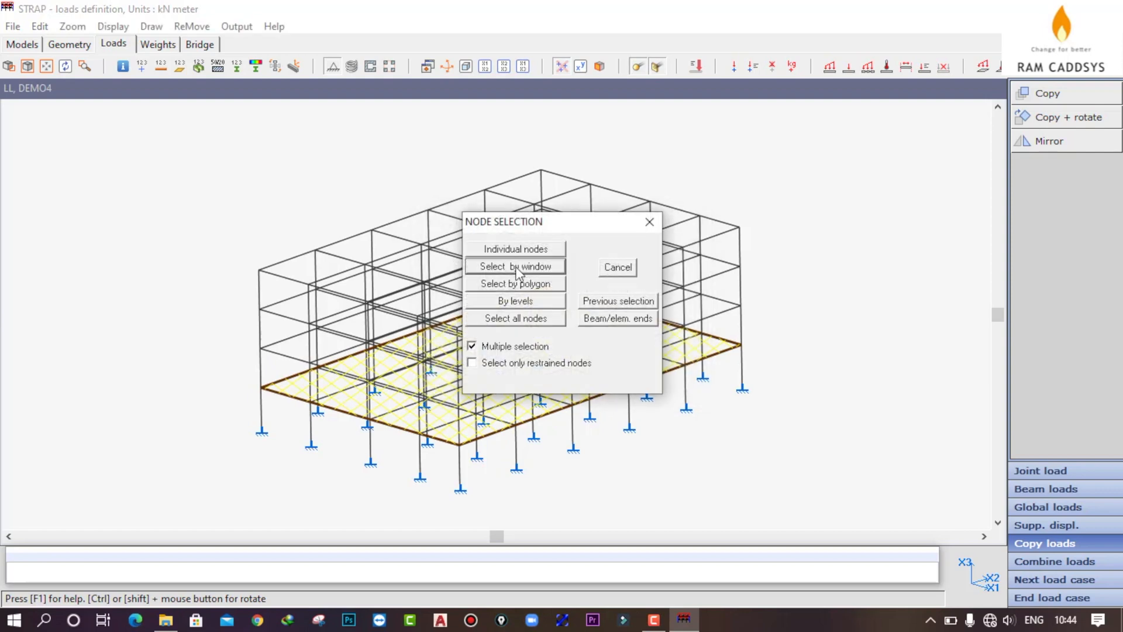
left_click(515, 266)
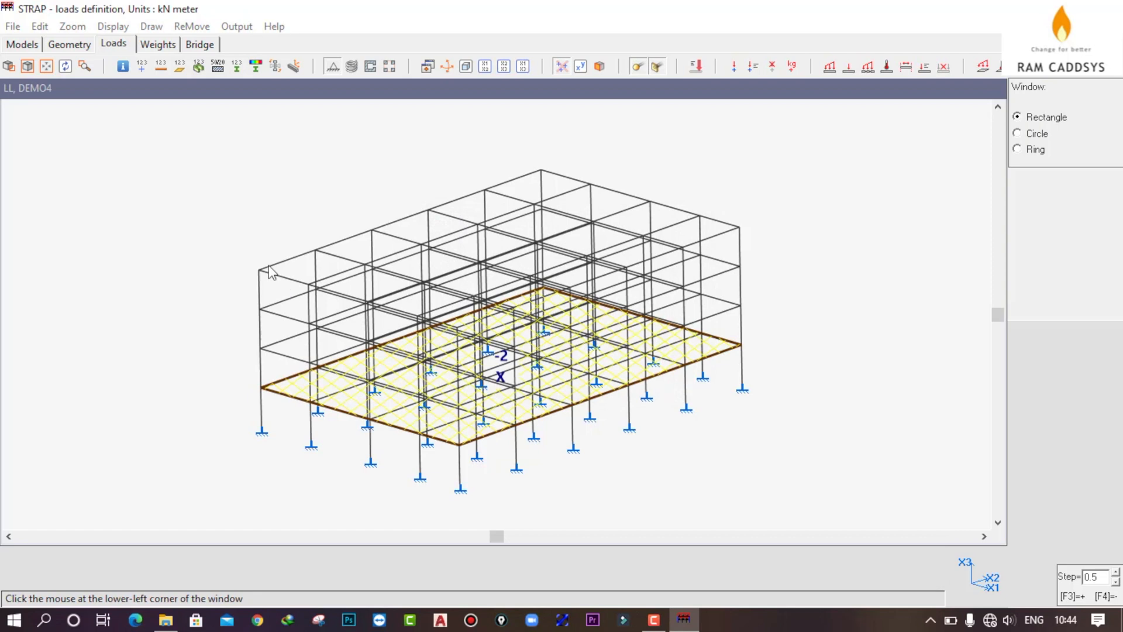
left_click(160, 120)
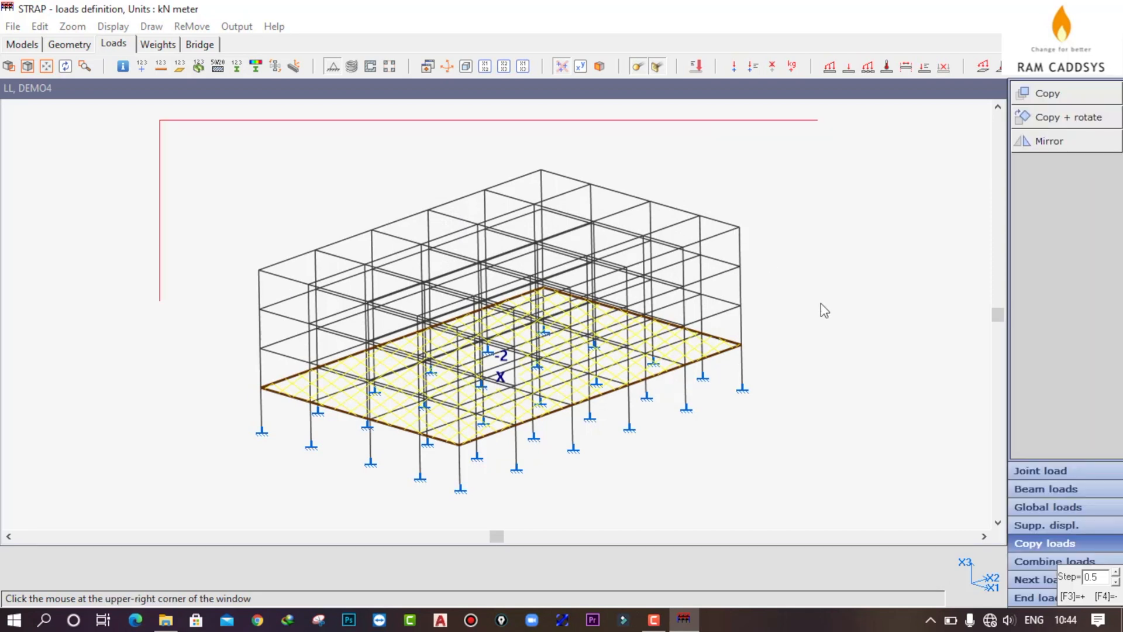
left_click(883, 450)
left_click(560, 295)
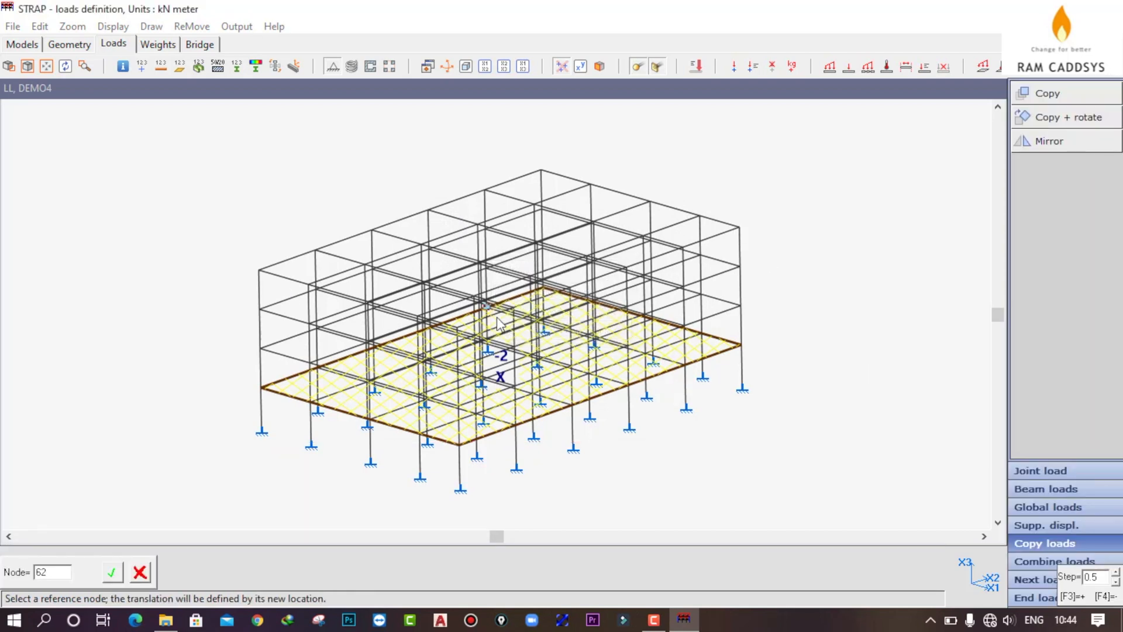
left_click(260, 387)
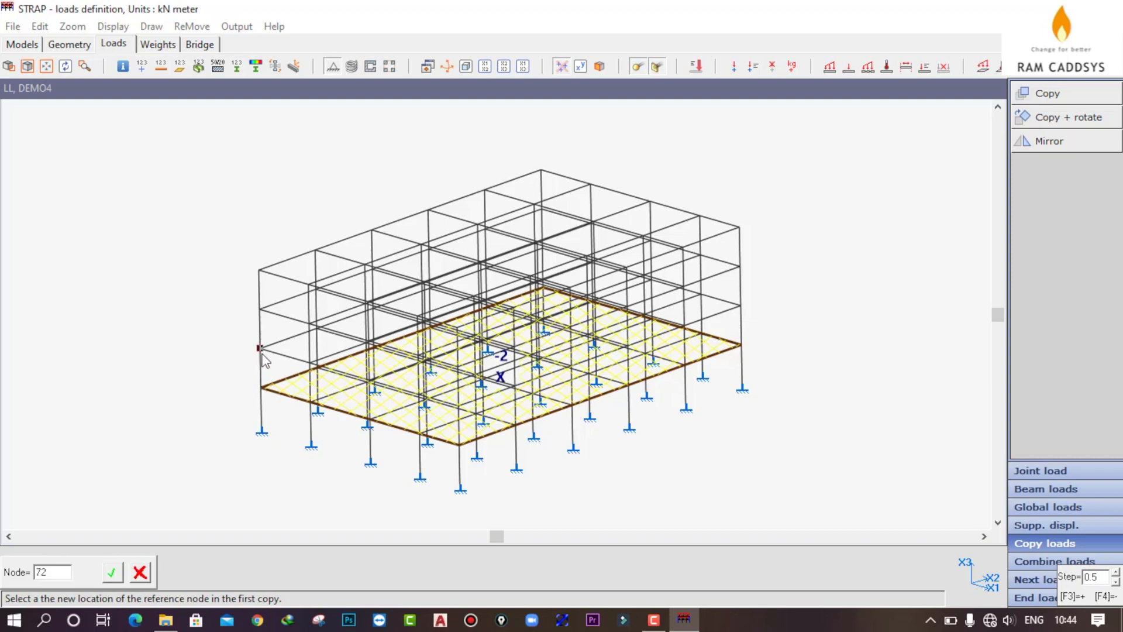
left_click(261, 349)
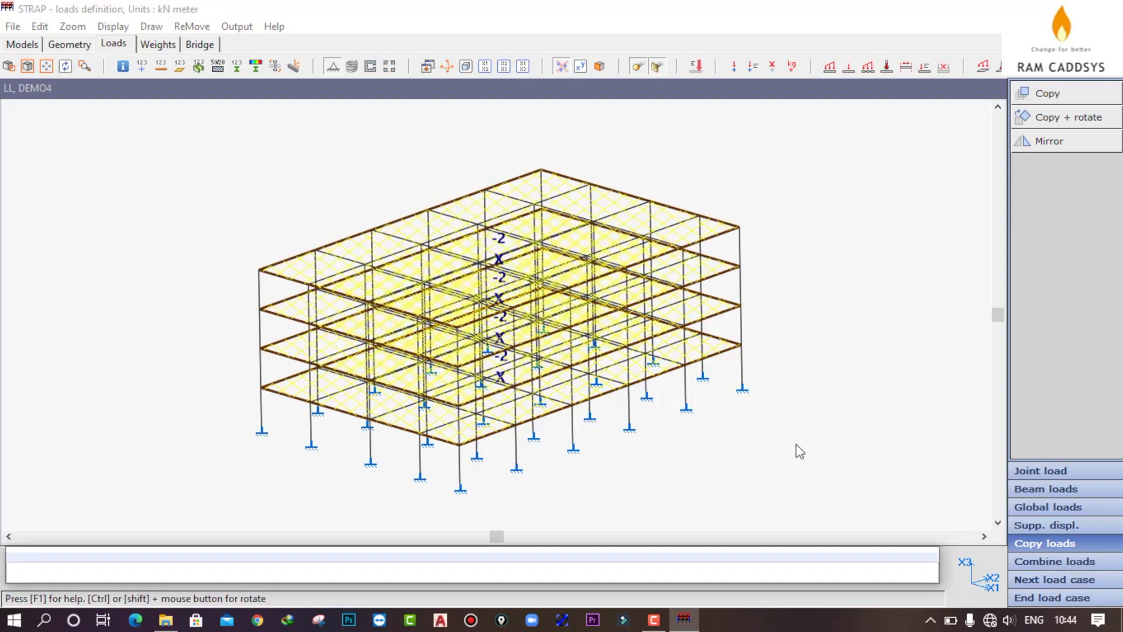
End the LL load case and review the list of existing load cases without revising any.
left_click(1042, 600)
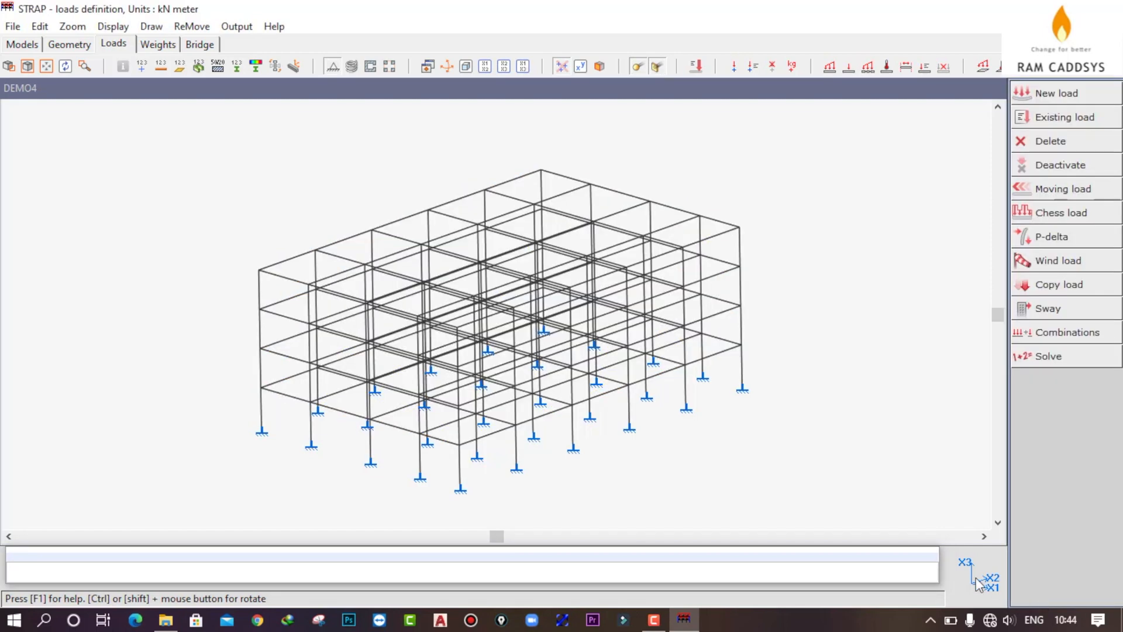
left_click(1064, 118)
left_click_drag(471, 198, 758, 156)
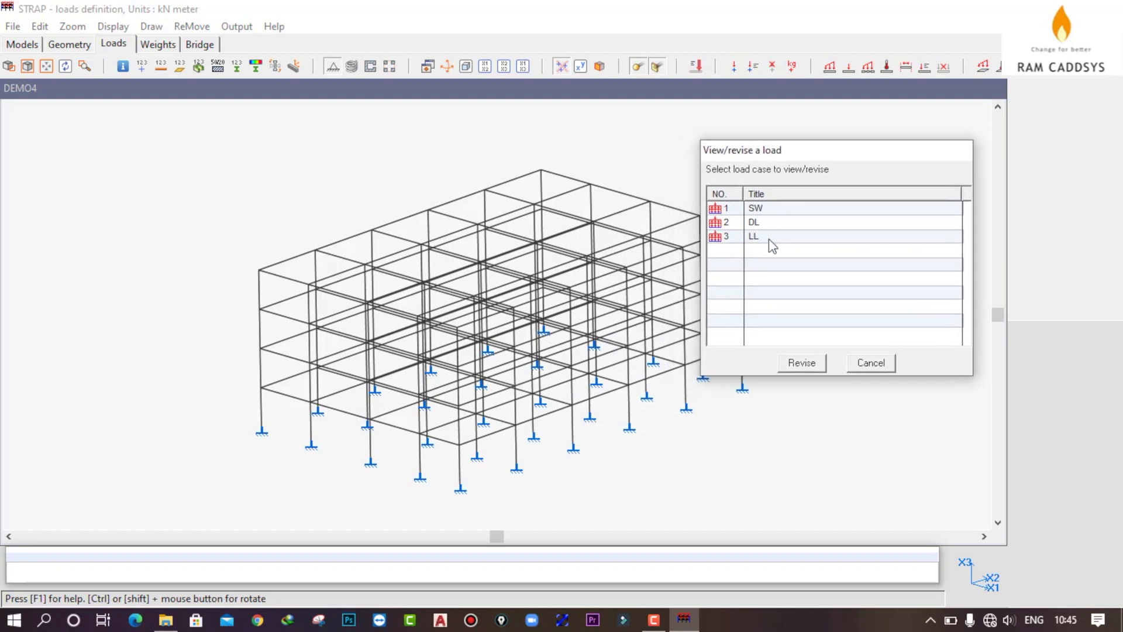
left_click(871, 362)
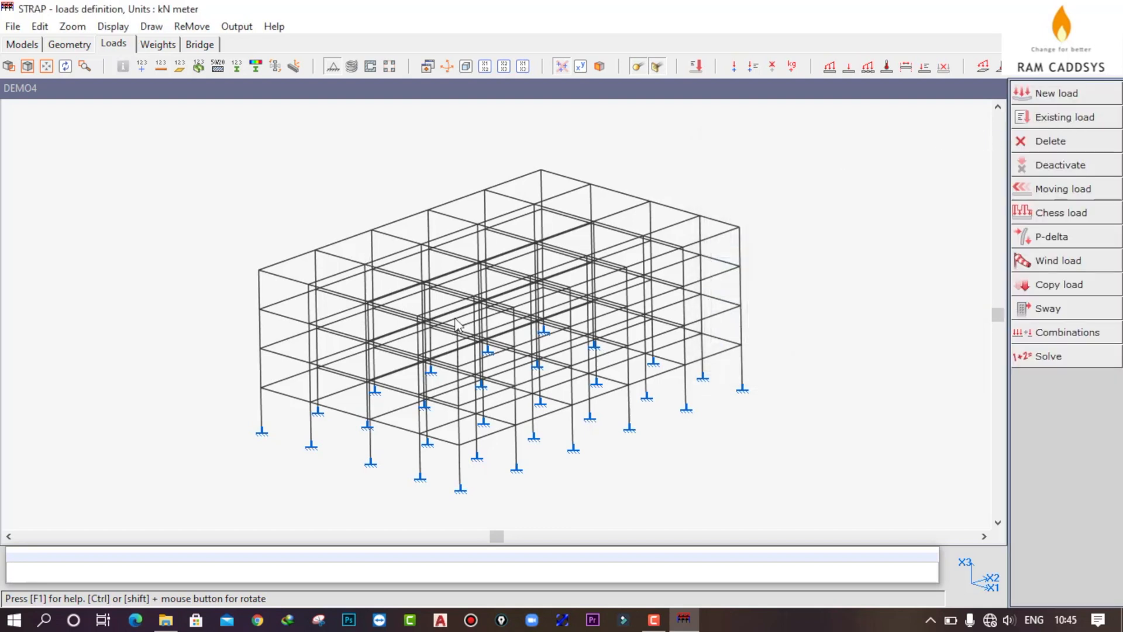